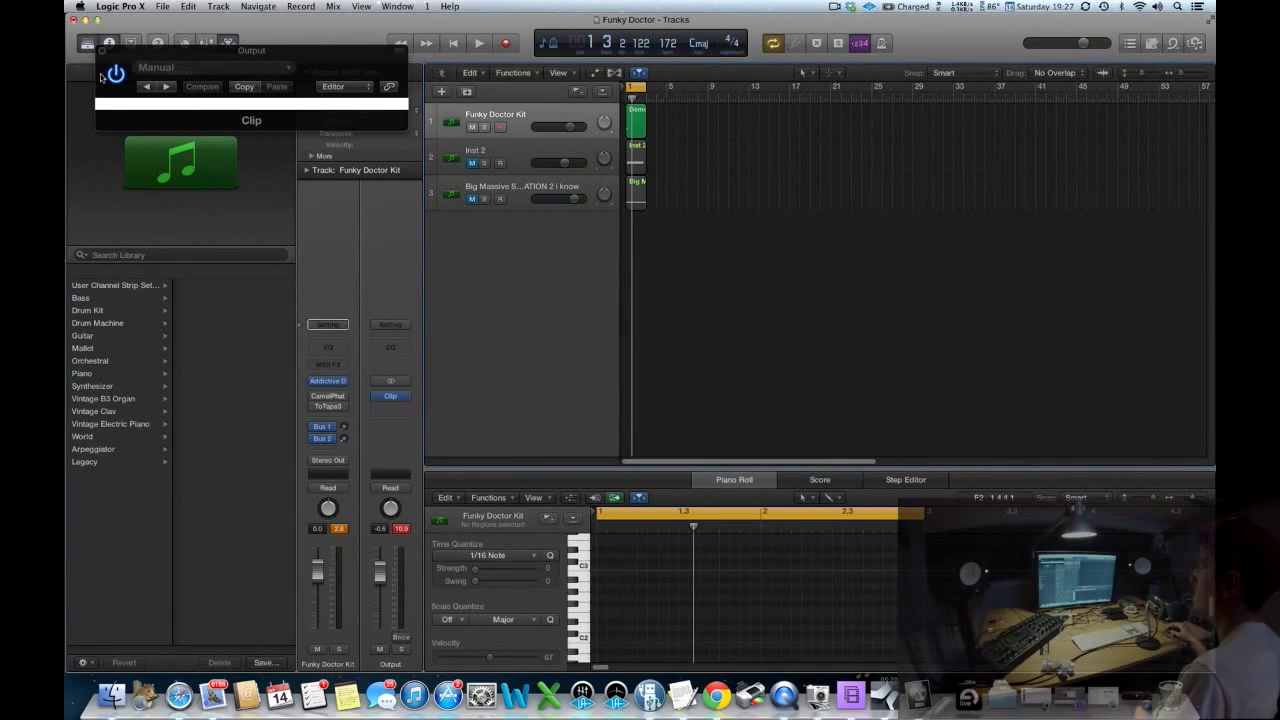
# Step: Open Addictive Drums, move its window aside, and review the Kick, Snare, Xtra, Tom 1 and Tom 2 settings
pyautogui.click(327, 382)
pyautogui.moveTo(198, 66); pyautogui.dragTo(519, 105)
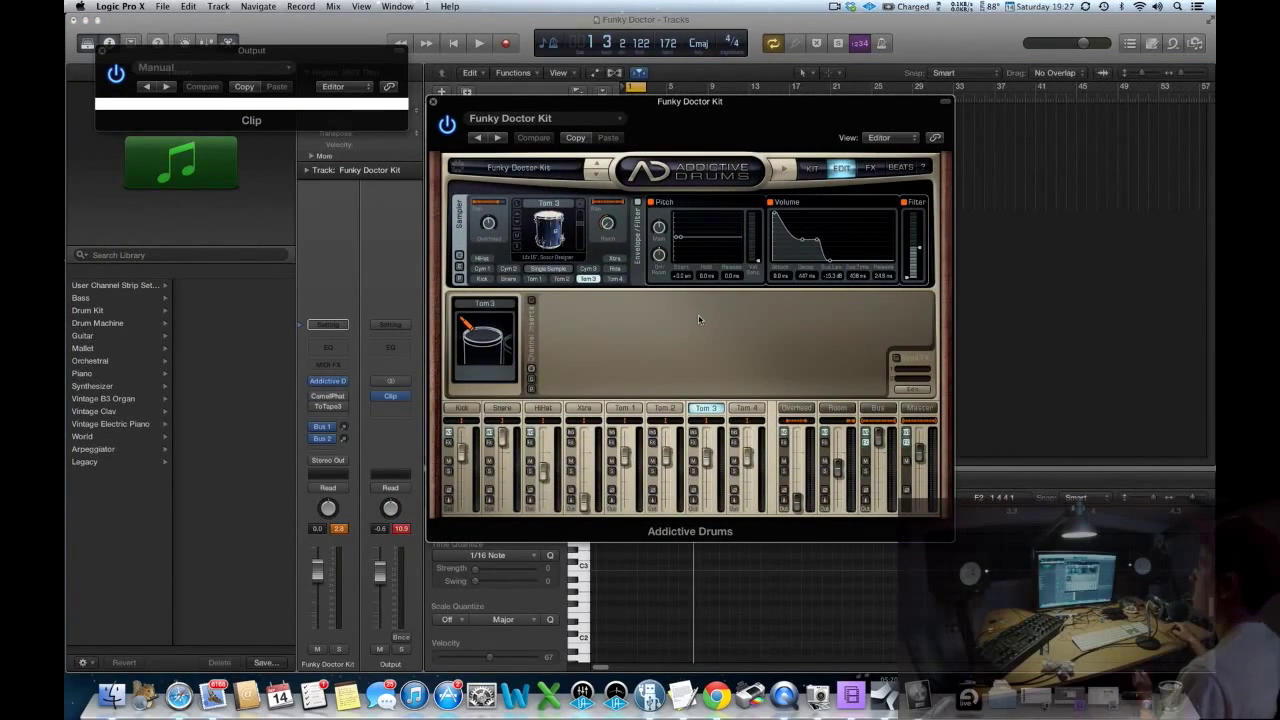
pyautogui.click(461, 408)
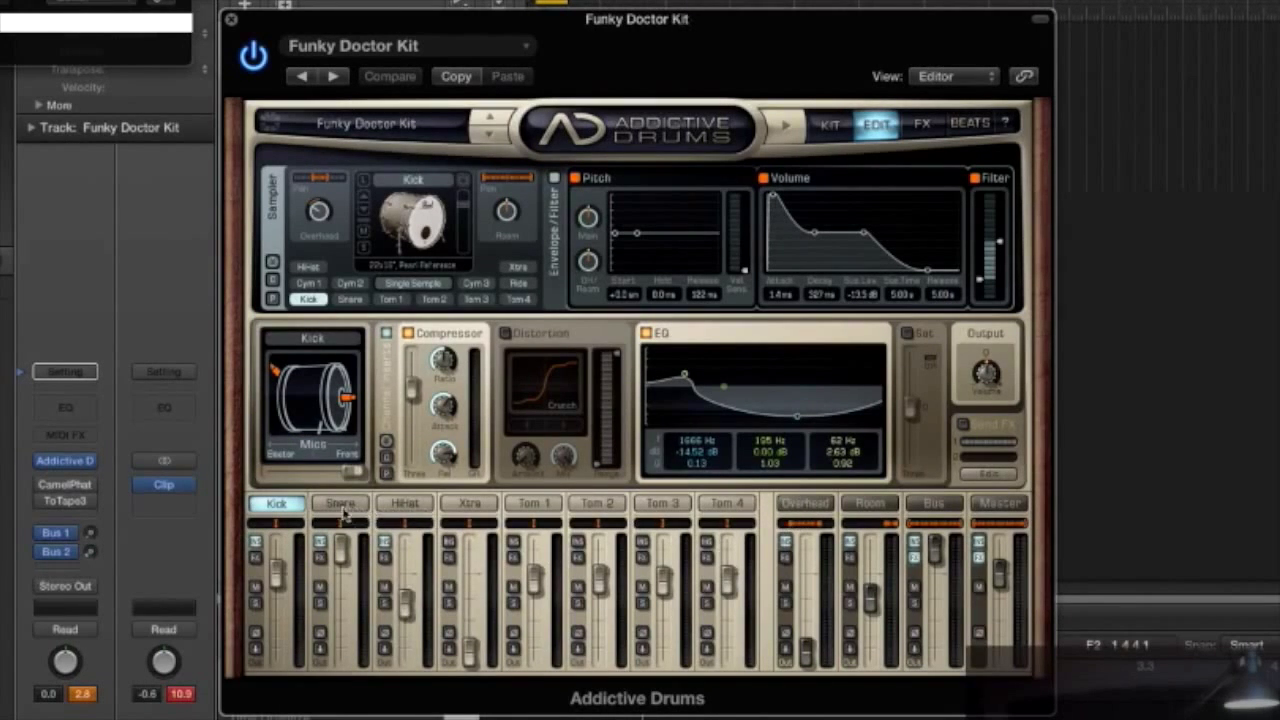
pyautogui.click(341, 504)
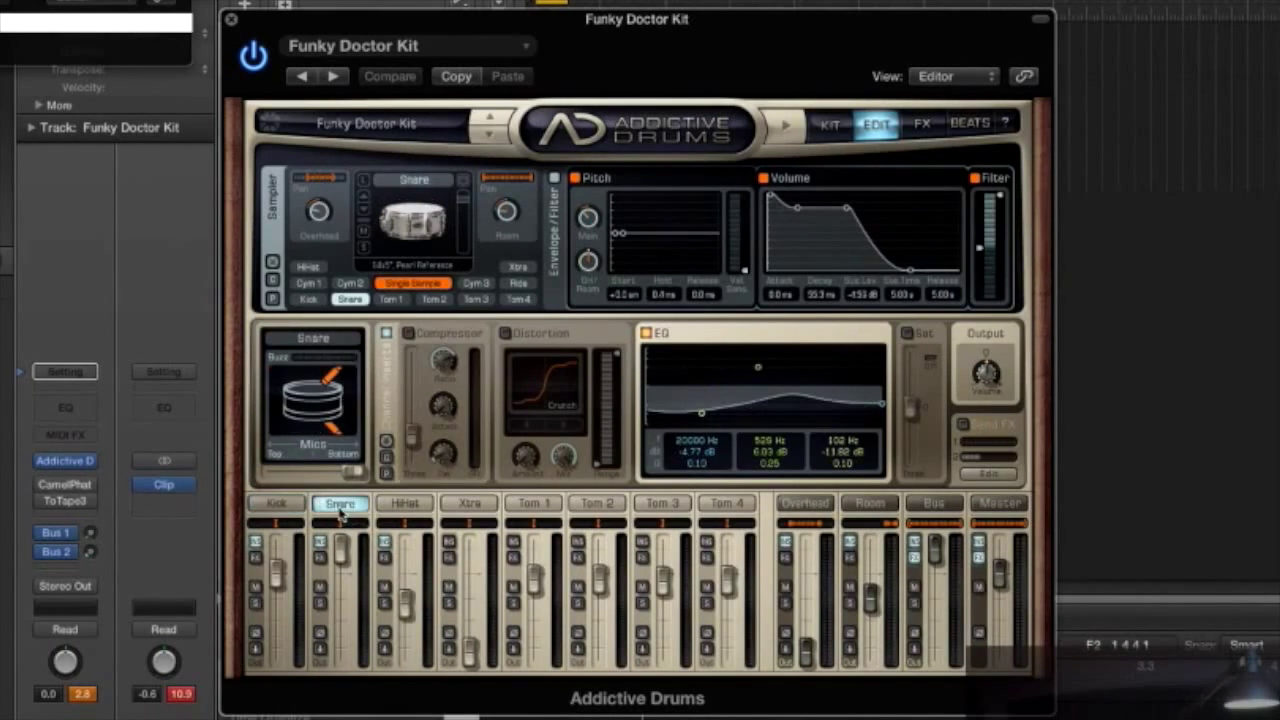
pyautogui.click(478, 502)
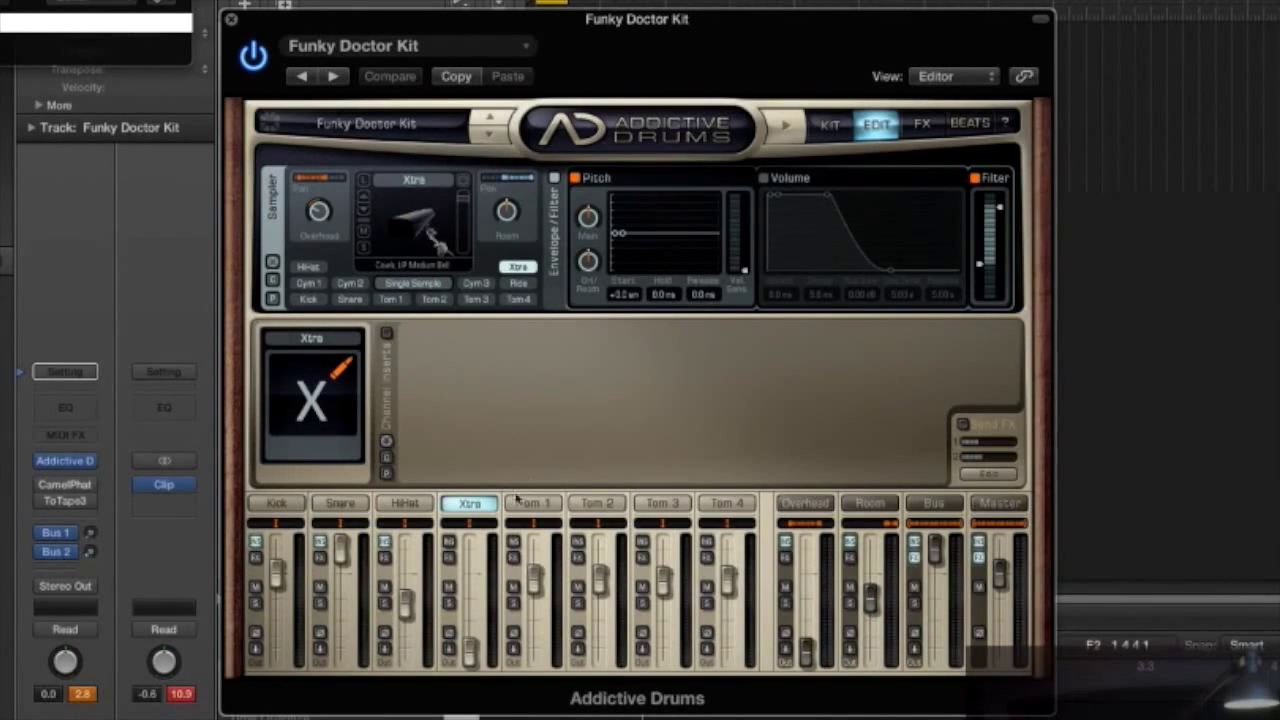
pyautogui.click(530, 505)
pyautogui.click(591, 505)
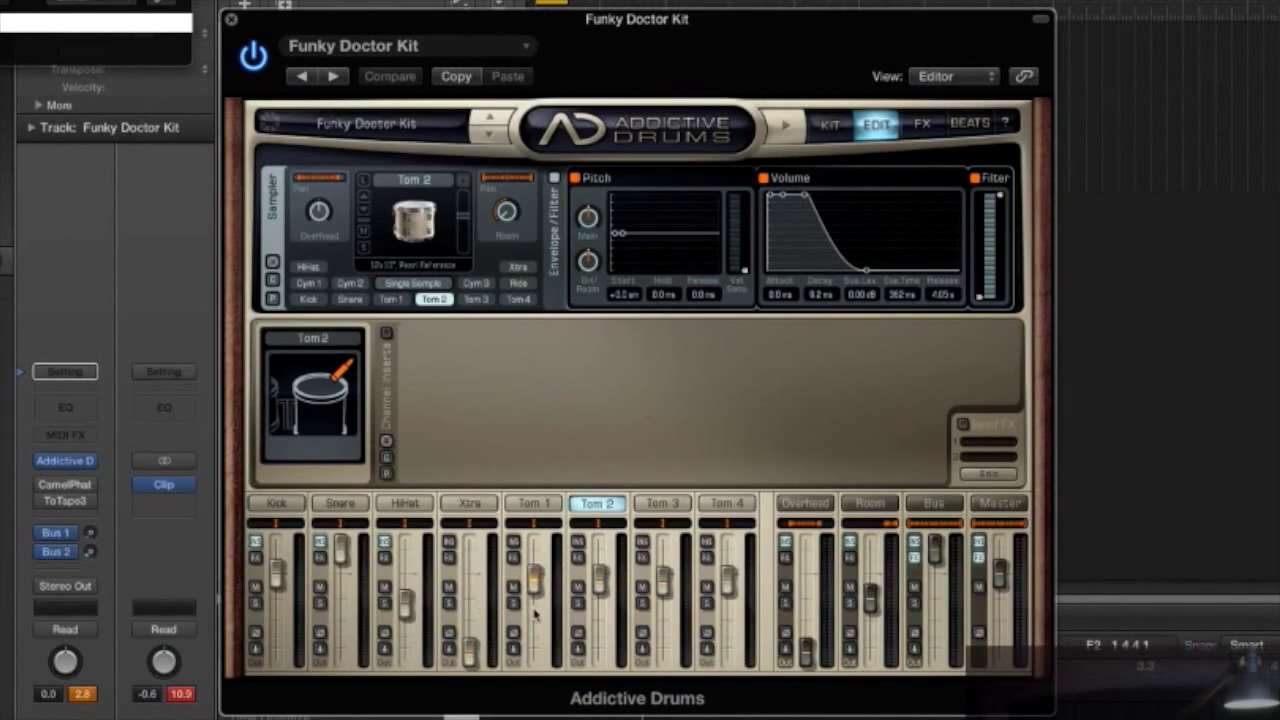
# Step: Recheck the Kick and Snare settings, then show the full Funky Doctor Kit overview
pyautogui.click(280, 505)
pyautogui.click(320, 505)
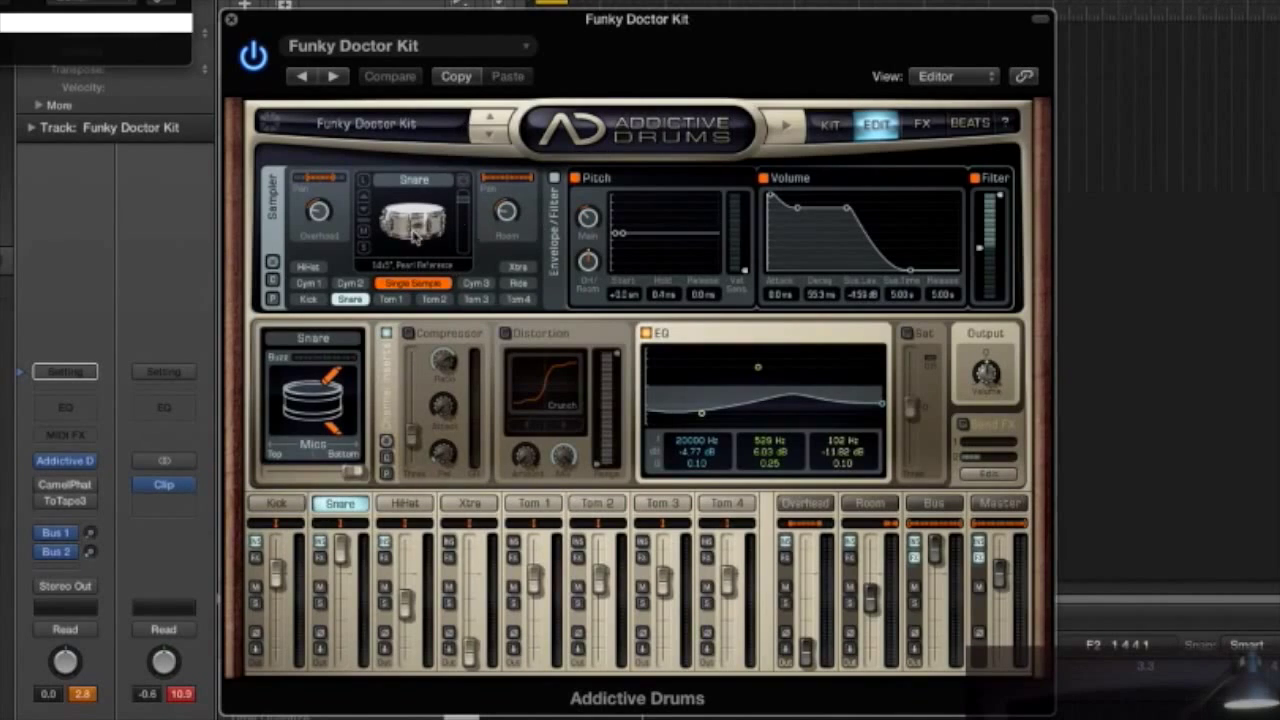
pyautogui.click(278, 505)
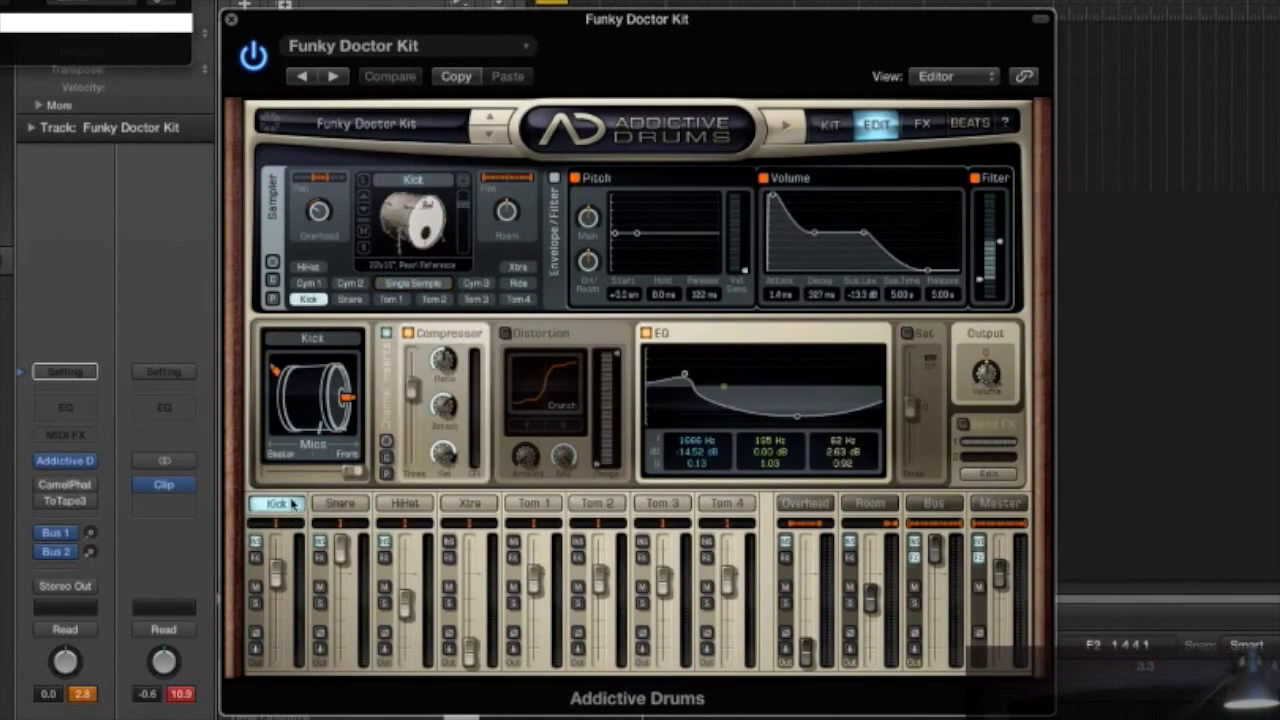
pyautogui.click(831, 125)
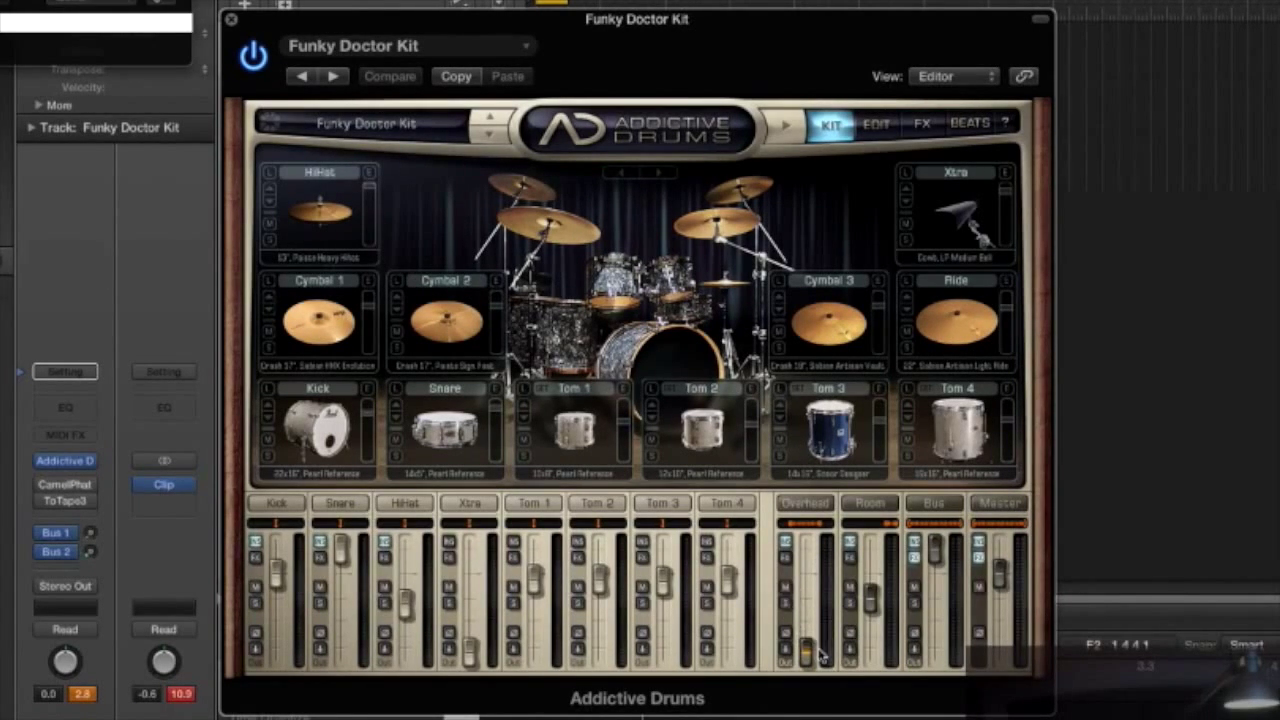
# Step: Raise Overhead to about 10 dB and audition other kicks, returning to the 22x18 Pearl Reference
pyautogui.moveTo(818, 650)
pyautogui.mouseDown()
pyautogui.moveTo(811, 503)
pyautogui.moveTo(806, 650)
pyautogui.mouseUp()
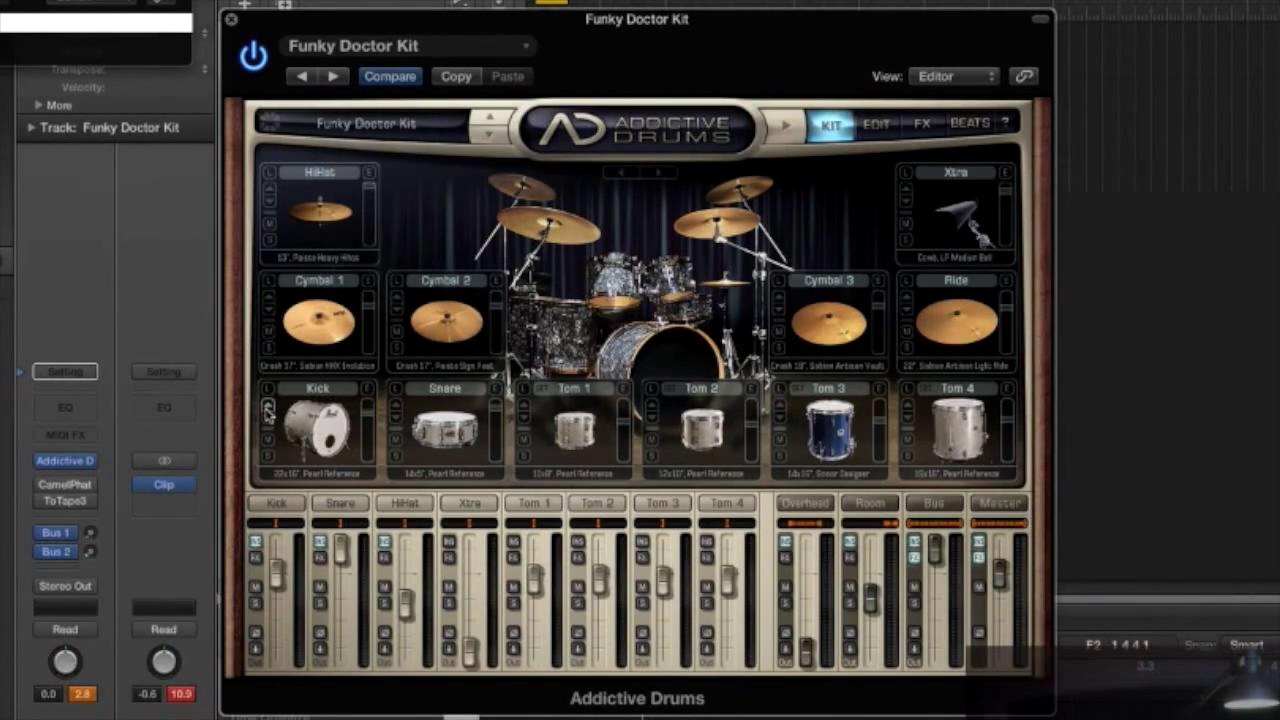
pyautogui.click(267, 410)
pyautogui.click(267, 411)
pyautogui.click(266, 421)
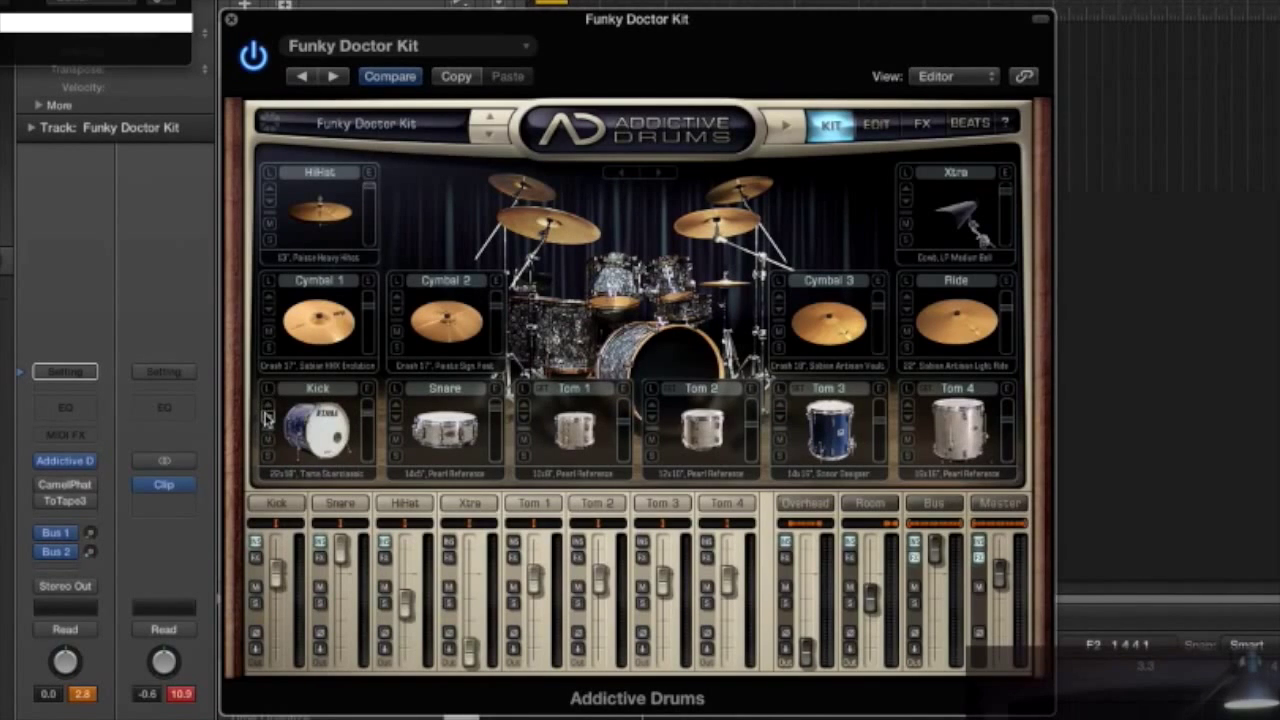
pyautogui.click(267, 421)
pyautogui.click(269, 422)
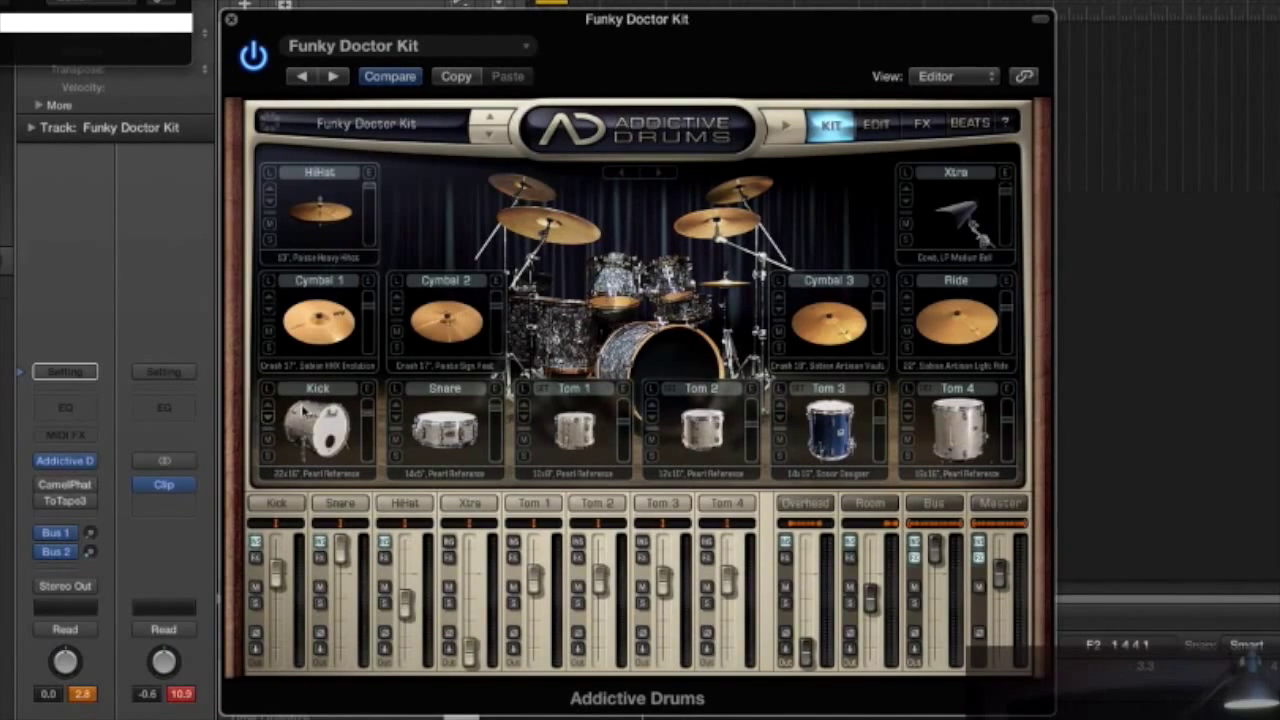
# Step: Open the Kick's edit page, try an alternate sample, and revert to the white Pearl kick
pyautogui.doubleClick(372, 396)
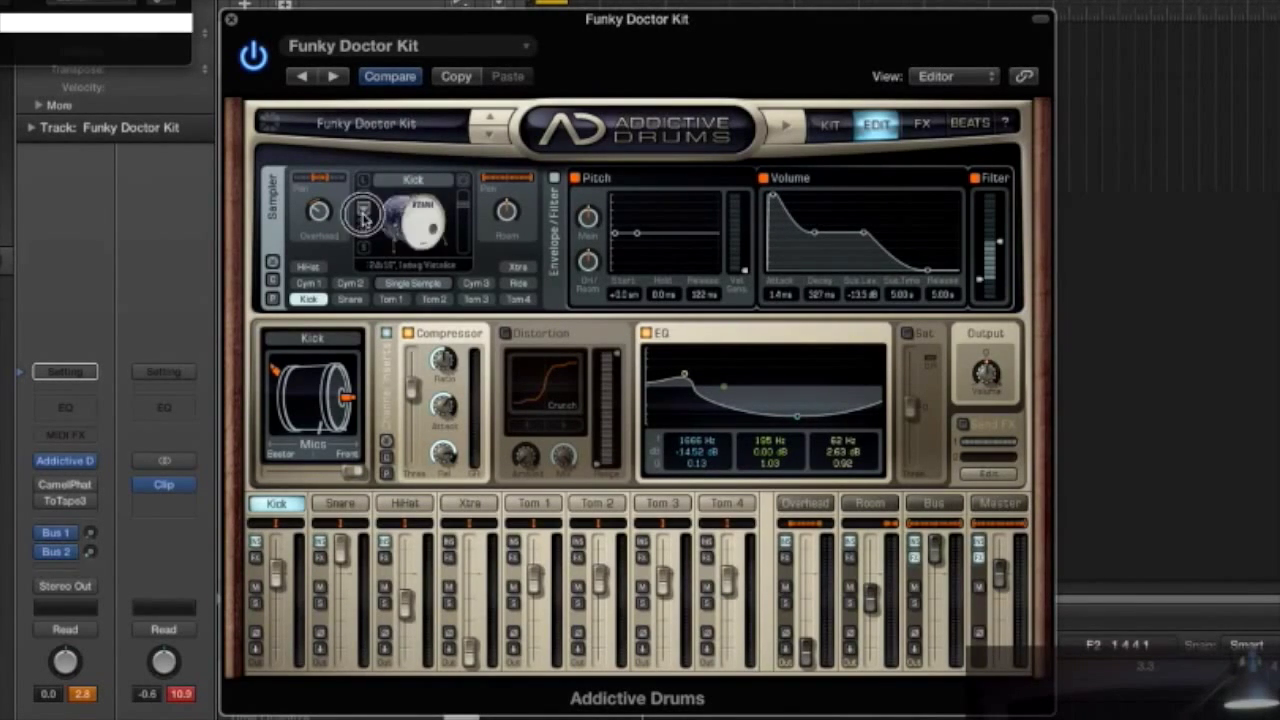
pyautogui.click(366, 220)
pyautogui.click(366, 200)
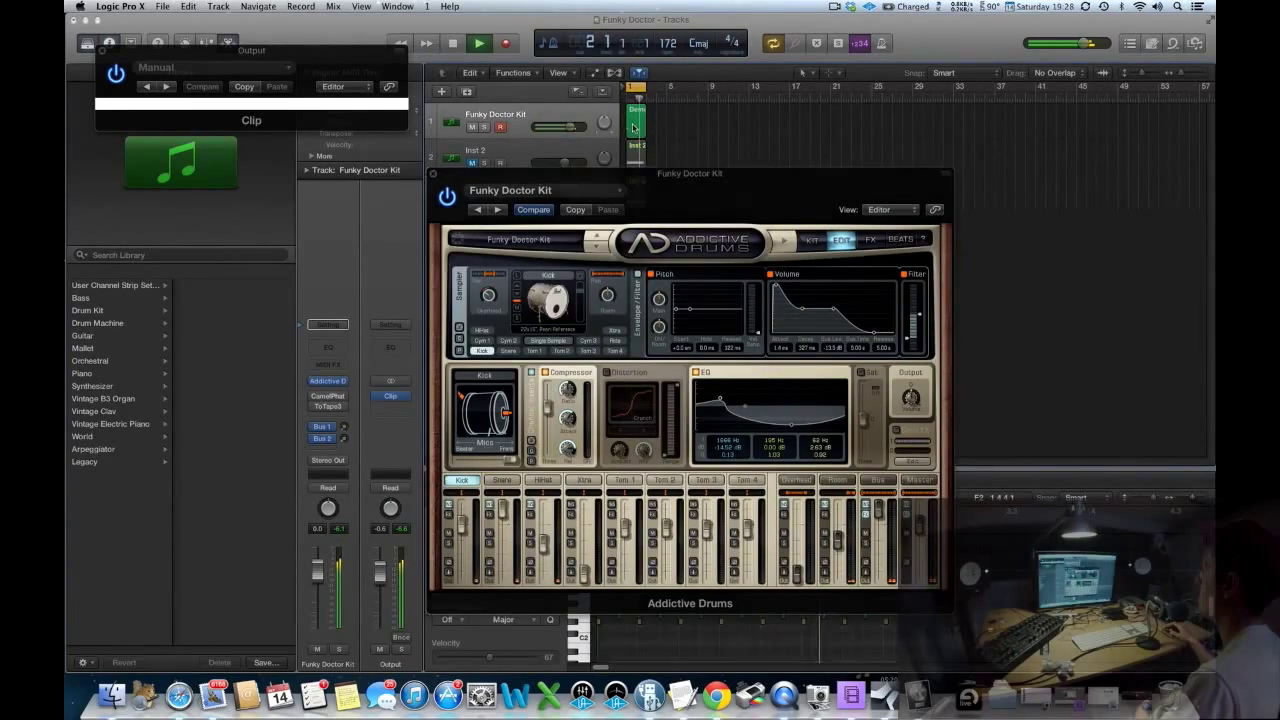
# Step: Uncover the piano roll and close the Addictive Drums window
pyautogui.moveTo(800, 279); pyautogui.dragTo(500, 165)
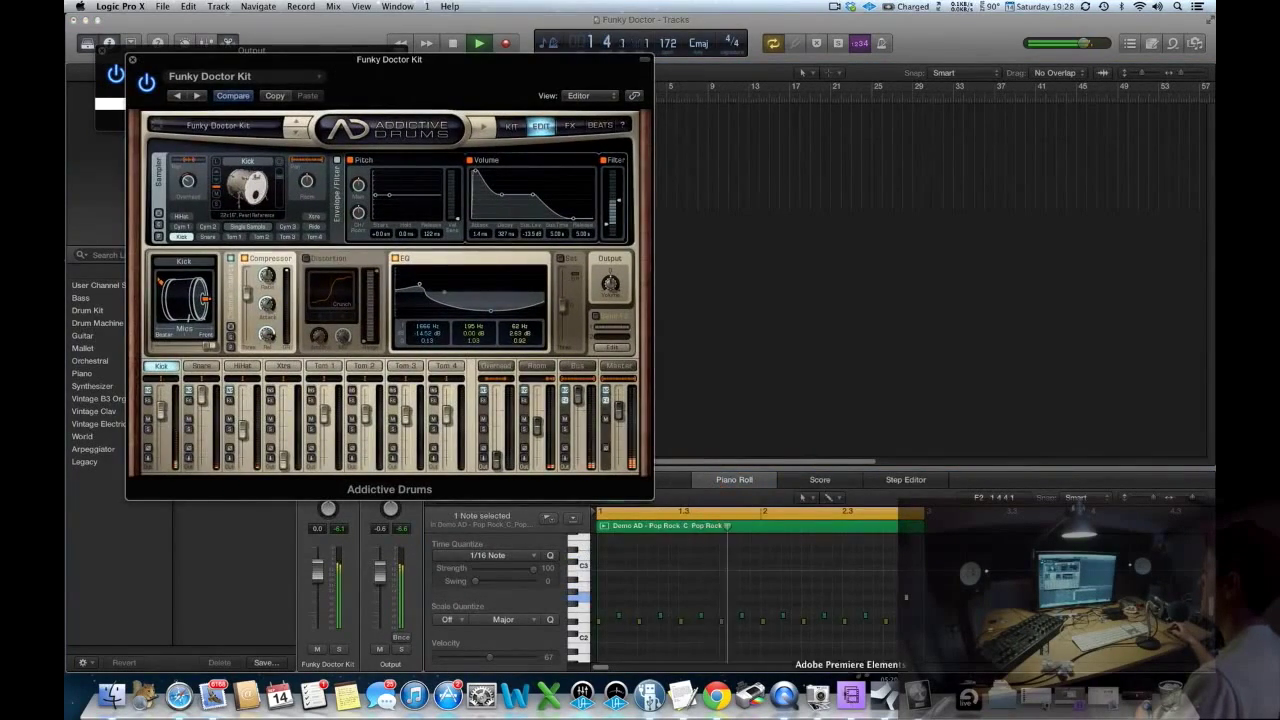
pyautogui.scroll(-3, 744, 633)
pyautogui.scroll(-2, 744, 633)
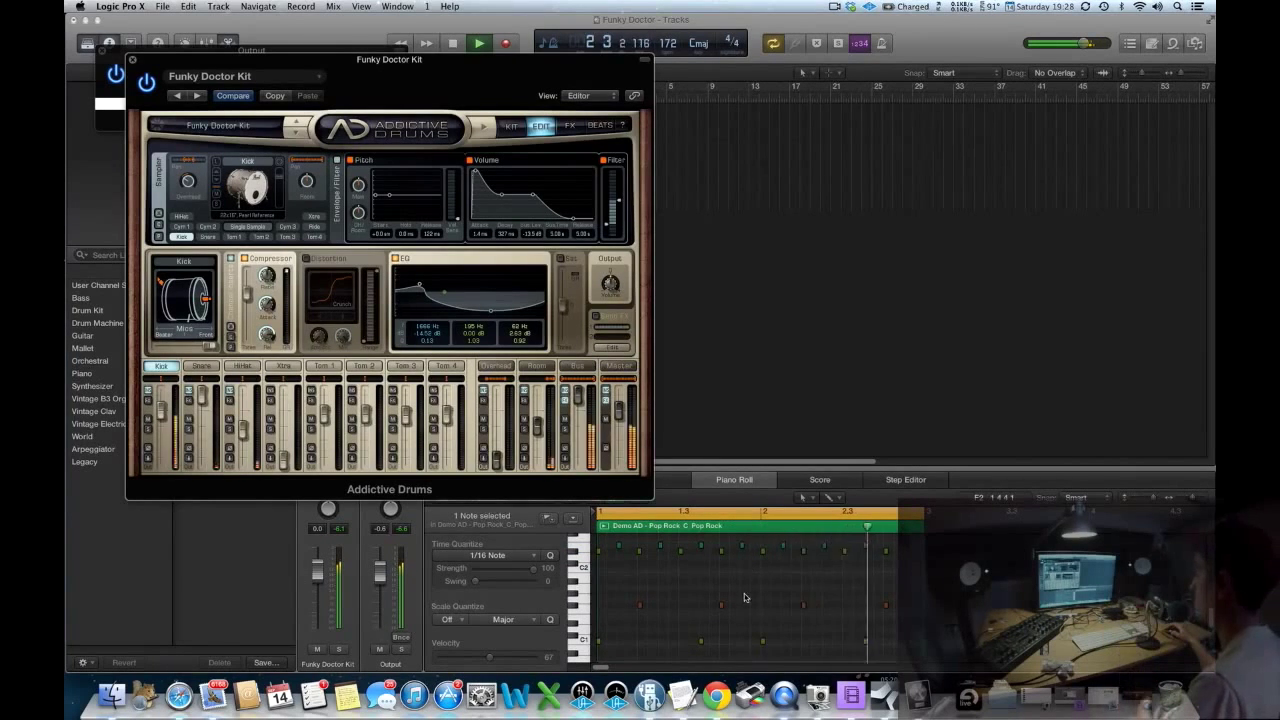
pyautogui.scroll(-1, 720, 598)
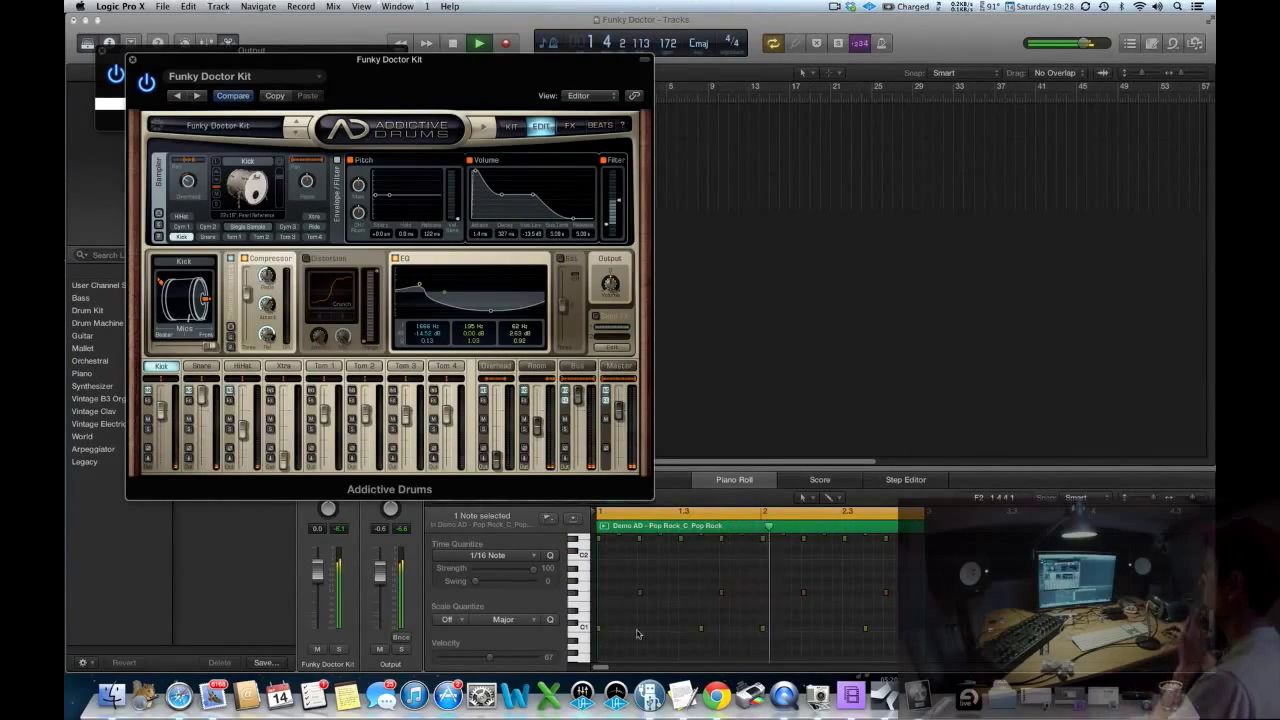
pyautogui.press('super+w')
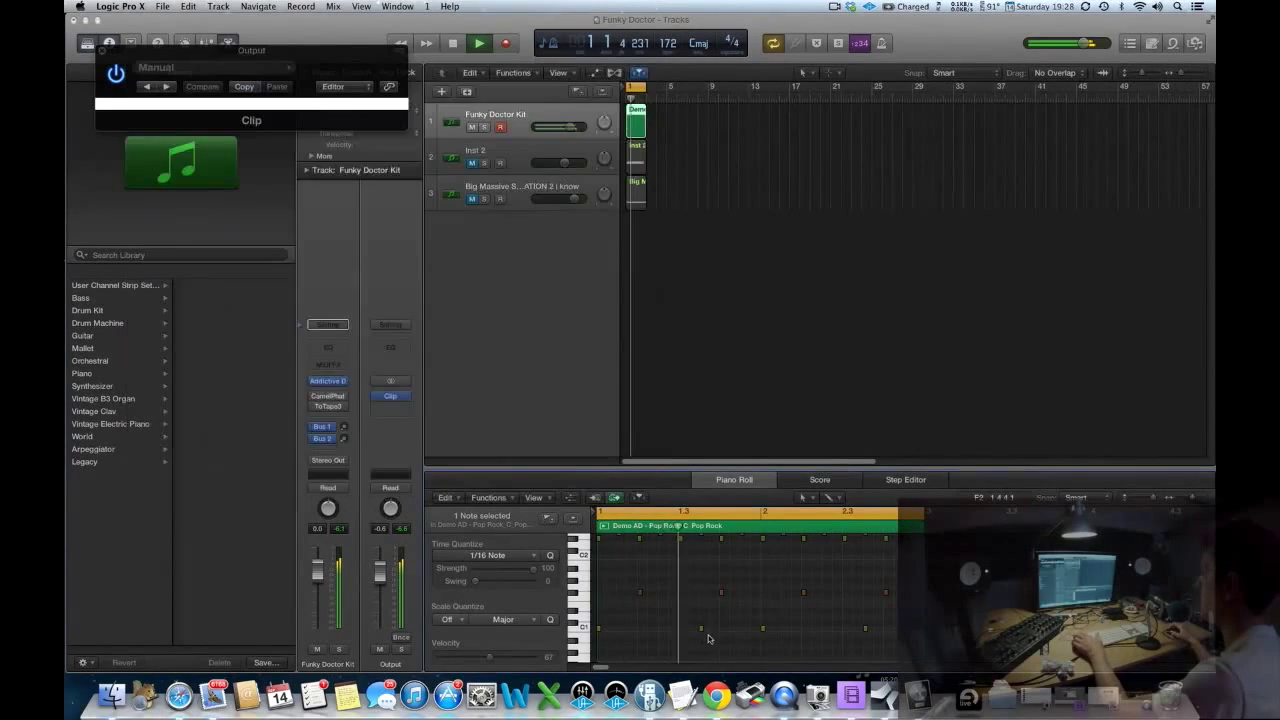
# Step: Switch to the velocity tool and select all the kick notes on C1
pyautogui.press('t')
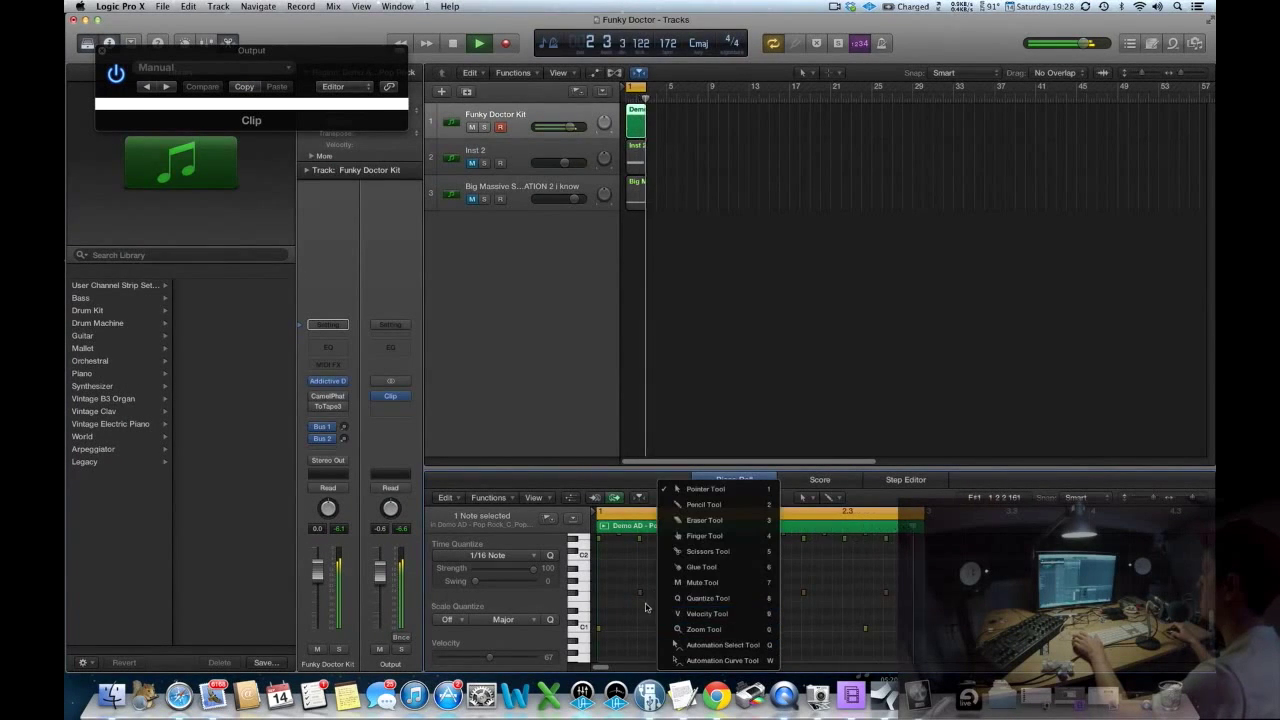
pyautogui.click(698, 614)
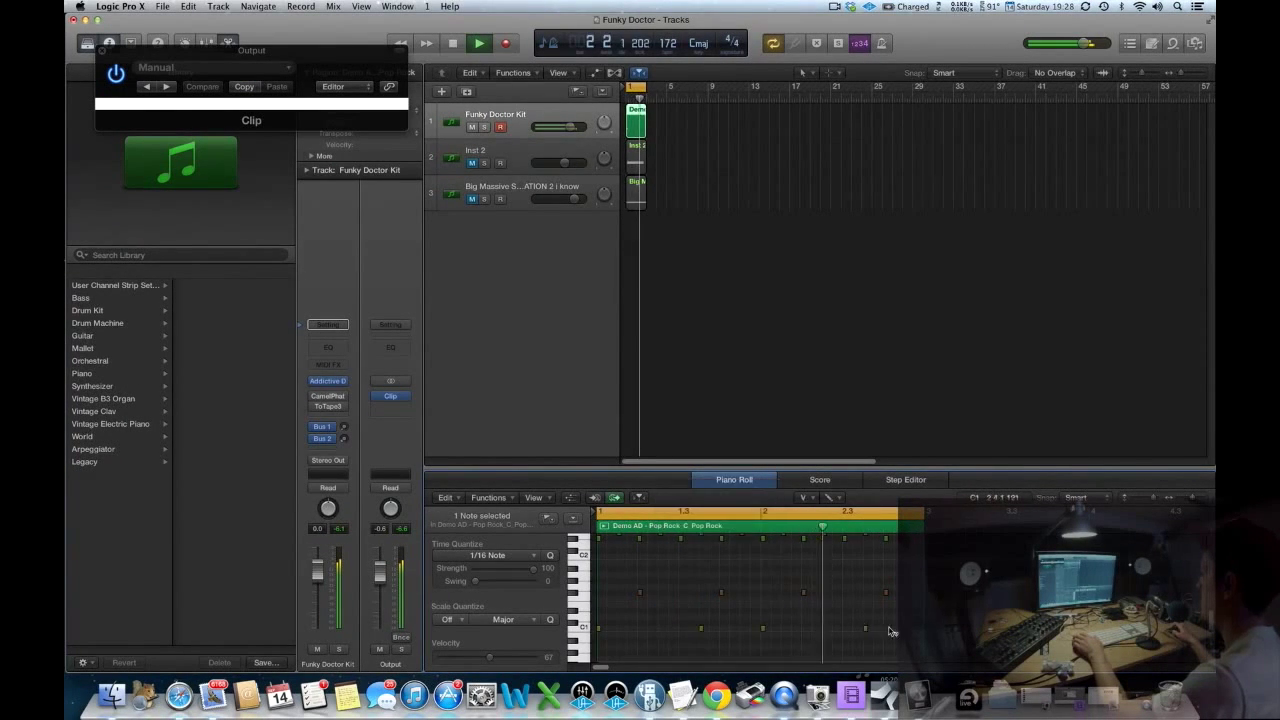
pyautogui.click(600, 631)
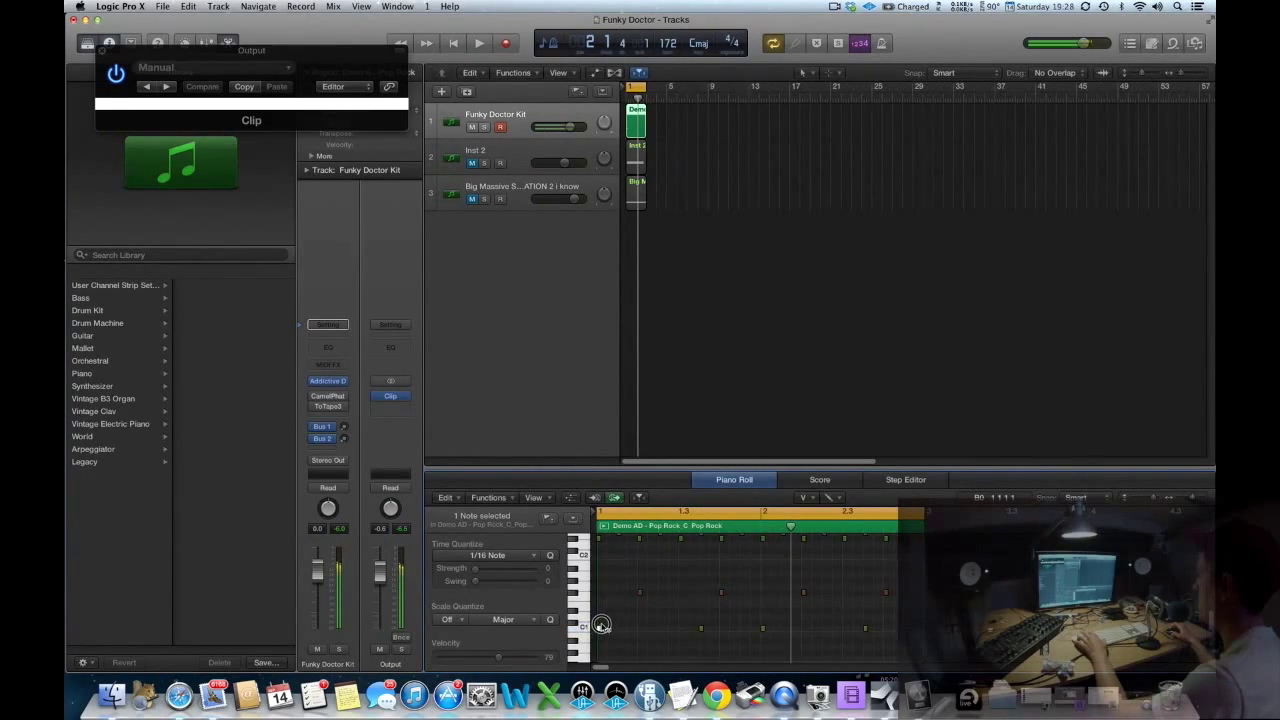
pyautogui.moveTo(878, 631); pyautogui.dragTo(595, 628)
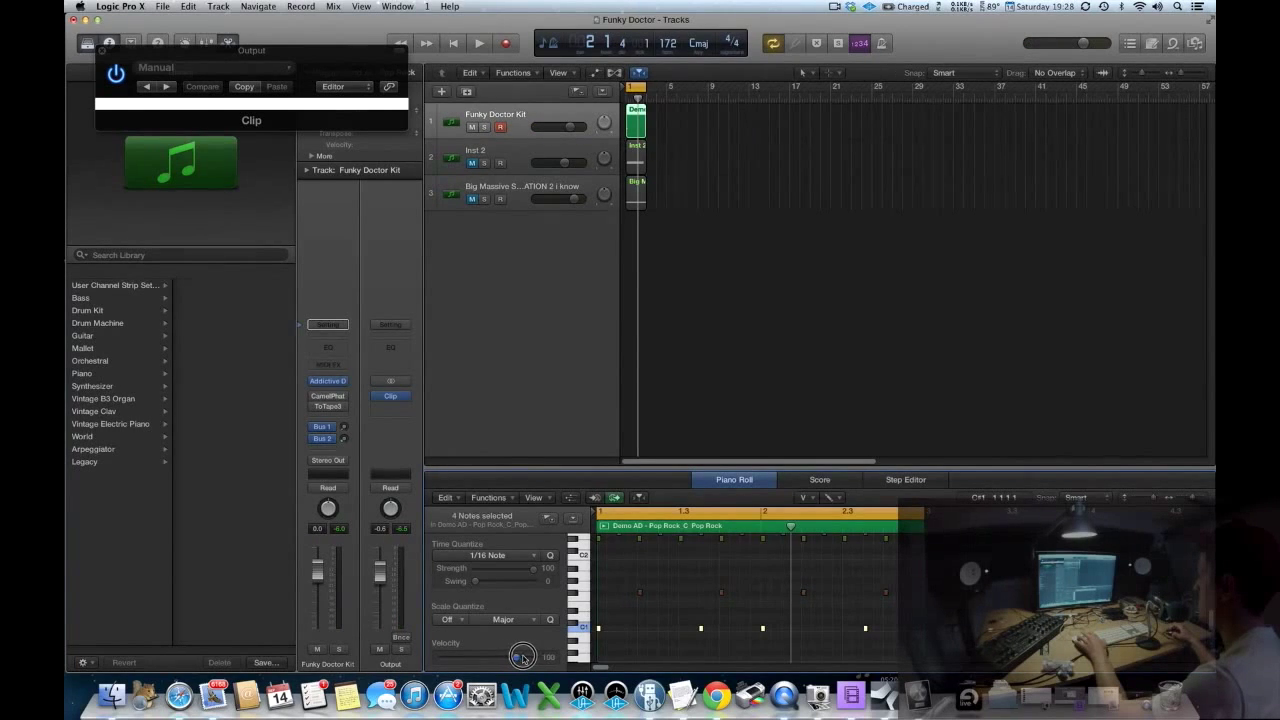
# Step: Audition the kick pattern and lower the selected notes' velocity from 118 to 88
pyautogui.press('space')
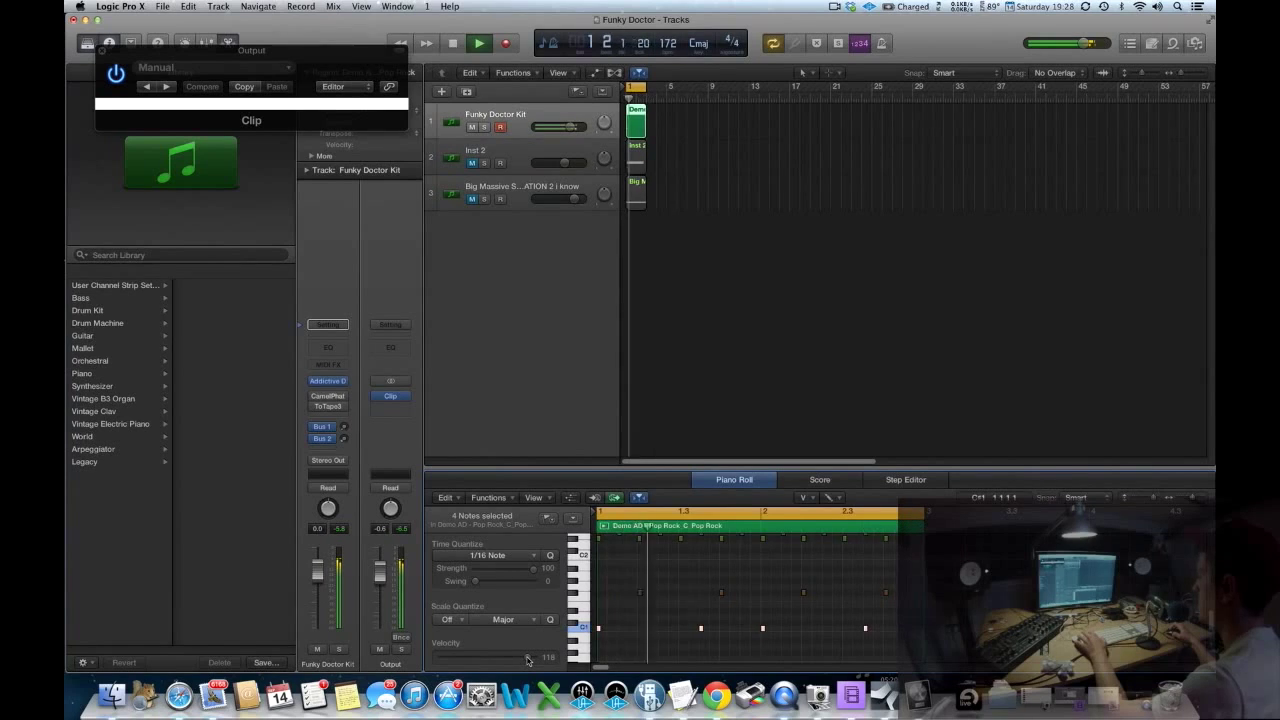
pyautogui.press('space')
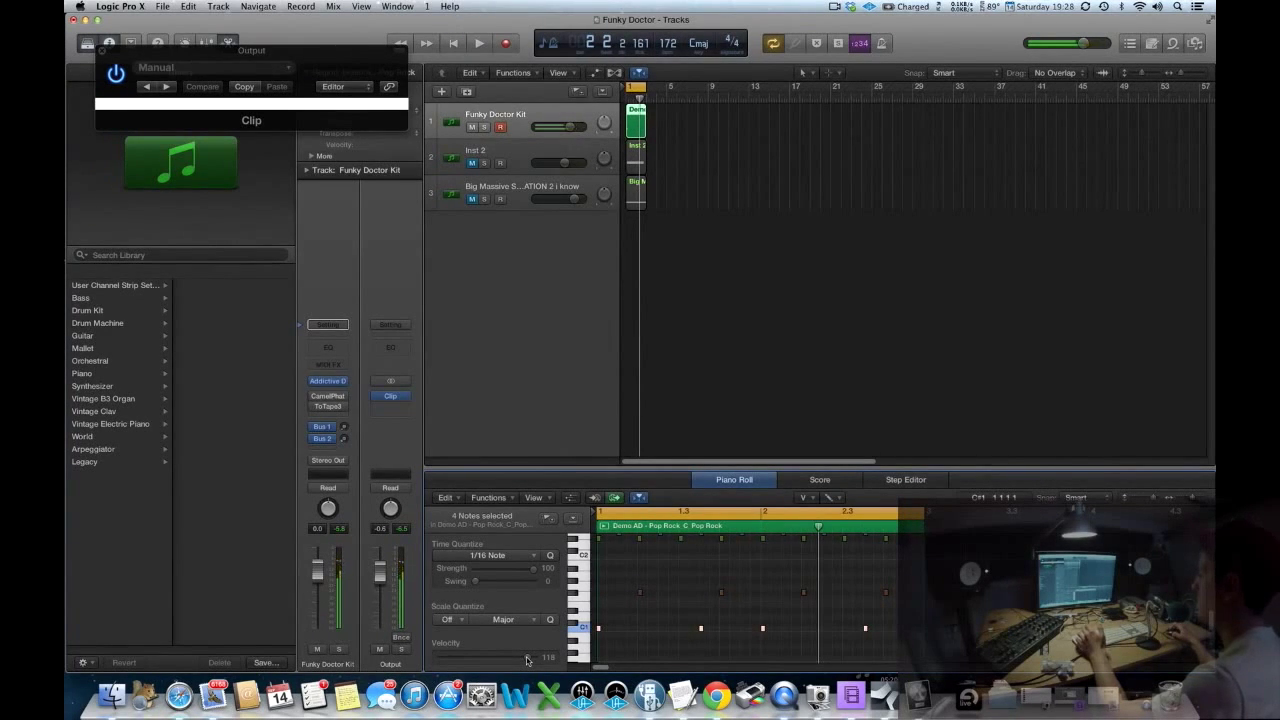
pyautogui.moveTo(527, 660); pyautogui.dragTo(497, 659)
pyautogui.press('space')
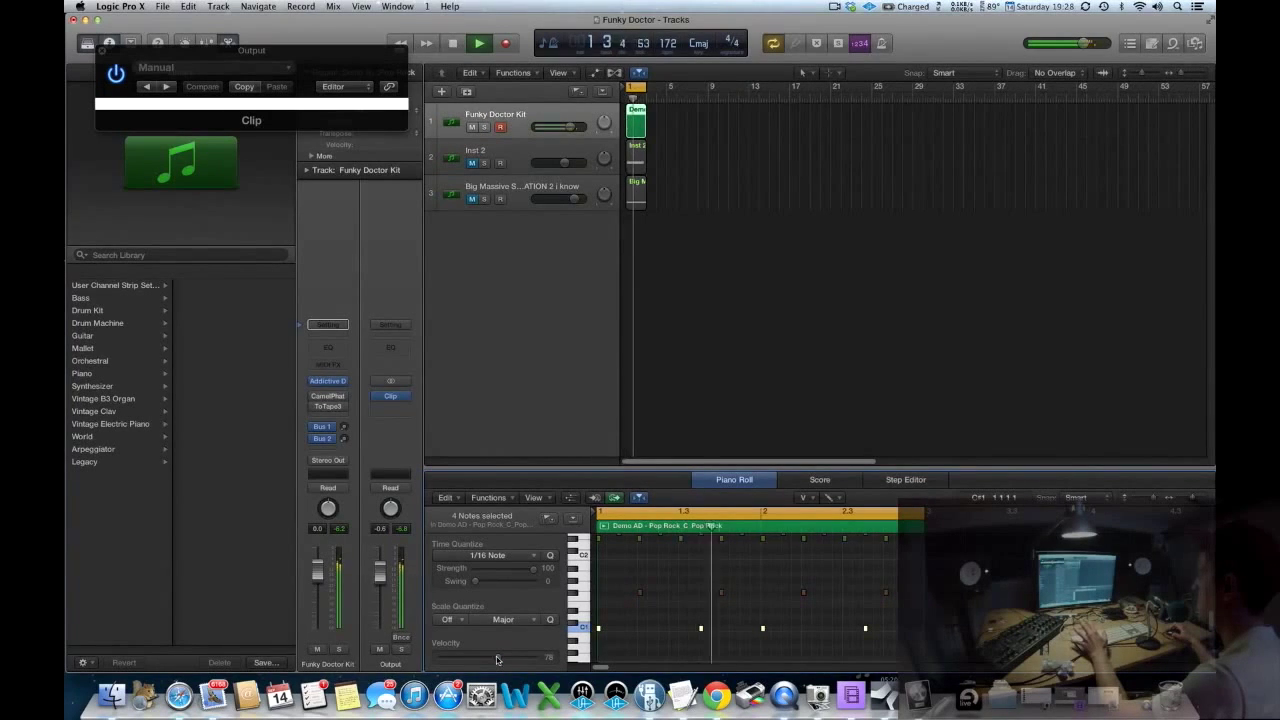
pyautogui.press('space')
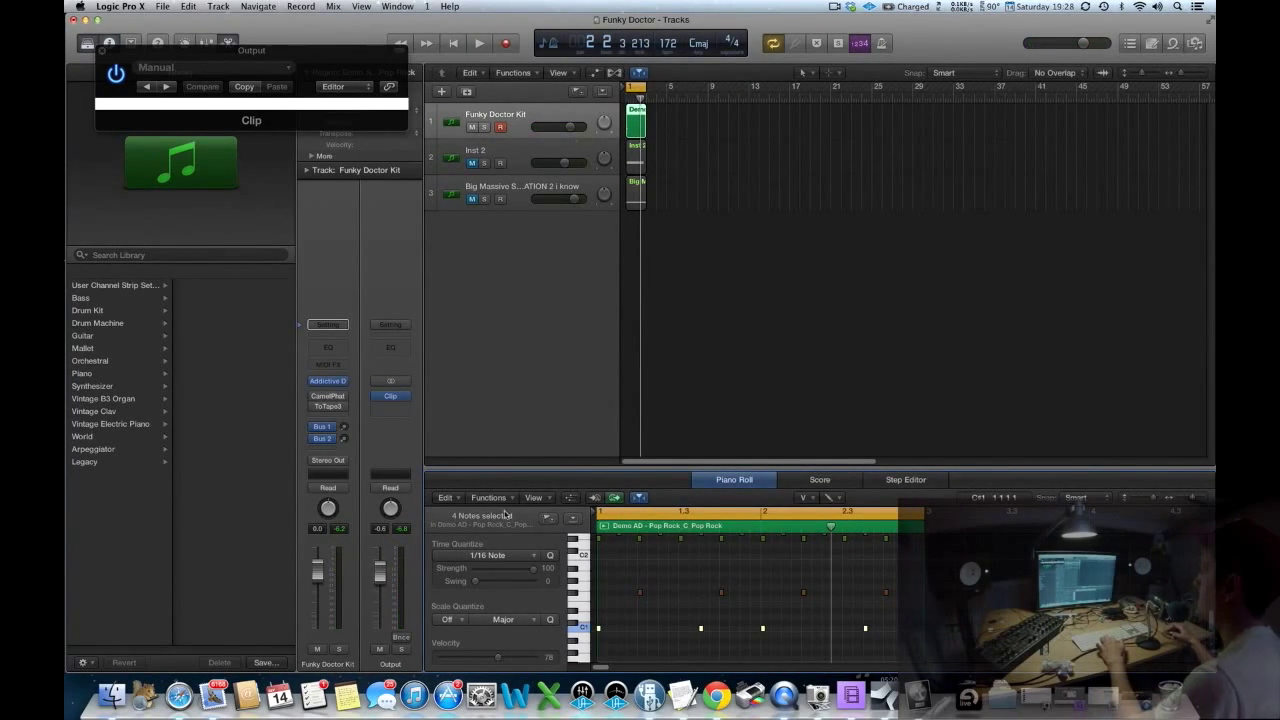
# Step: Reopen Addictive Drums, audition the kit, and set the Kick envelope to 317 ms decay, -15.0 dB sustain
pyautogui.click(329, 383)
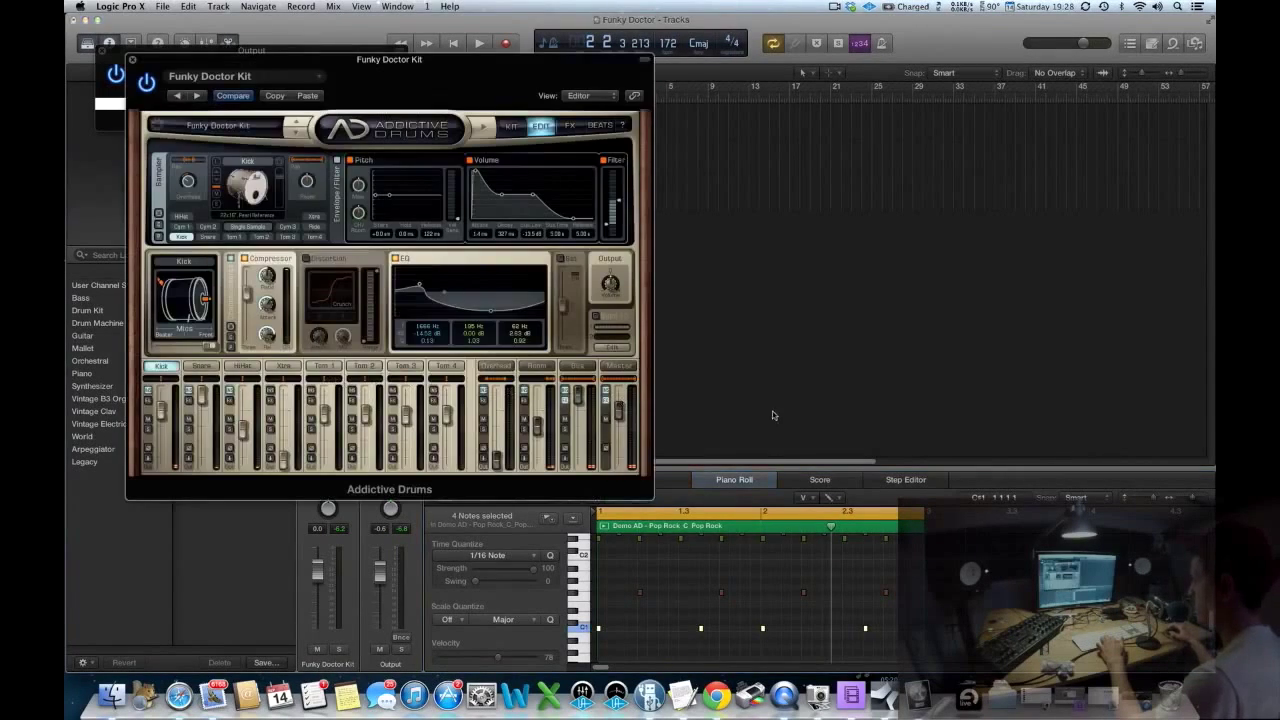
pyautogui.press('space')
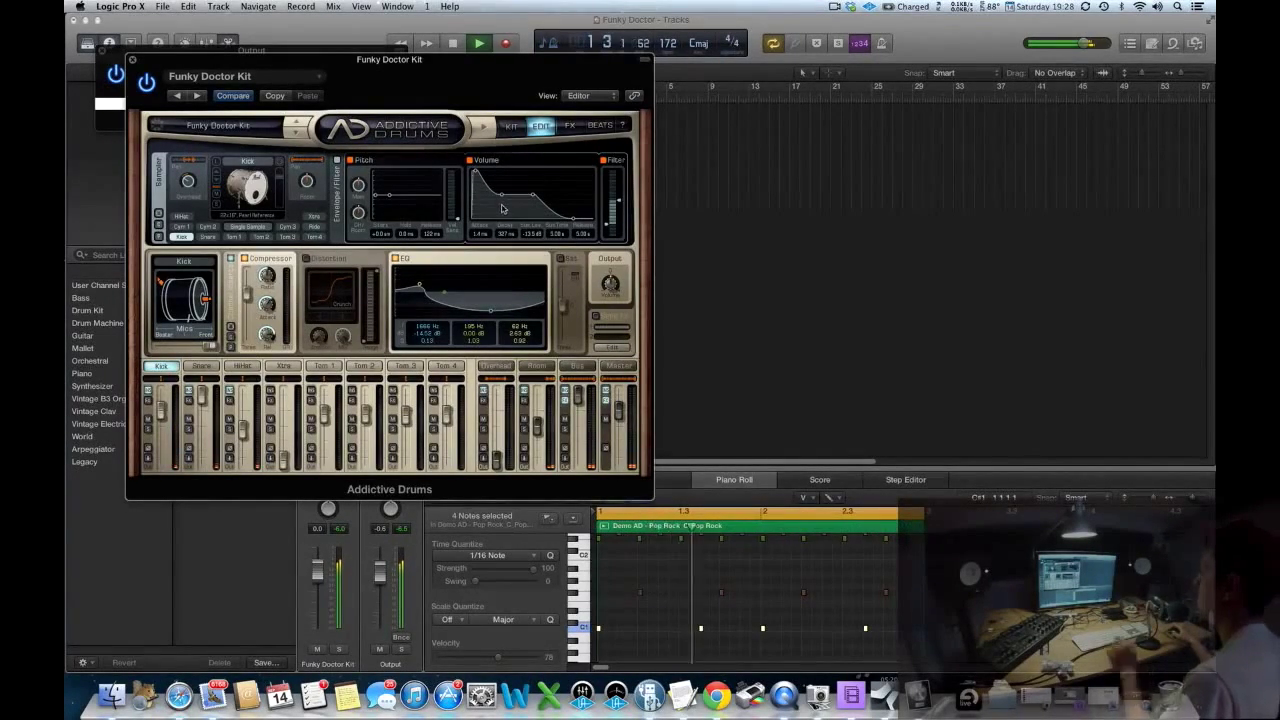
pyautogui.press('space')
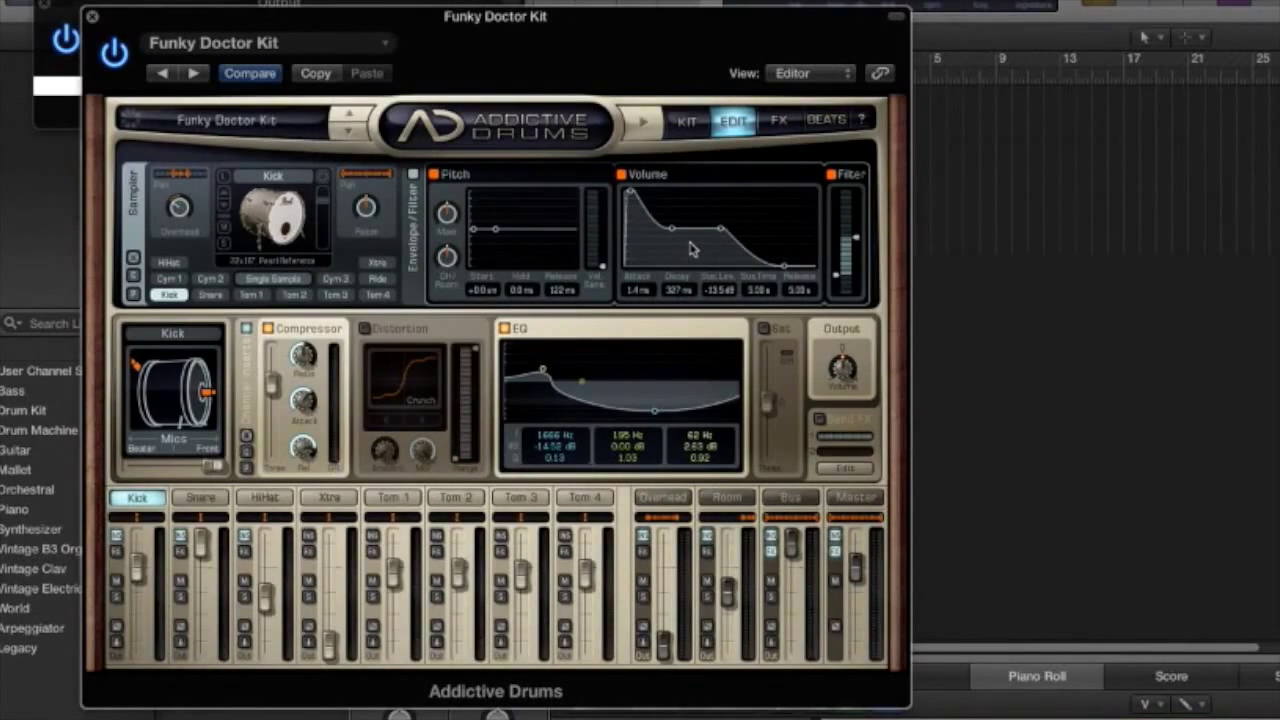
pyautogui.moveTo(686, 236)
pyautogui.mouseDown()
pyautogui.moveTo(675, 212)
pyautogui.moveTo(728, 188)
pyautogui.moveTo(672, 236)
pyautogui.mouseUp()
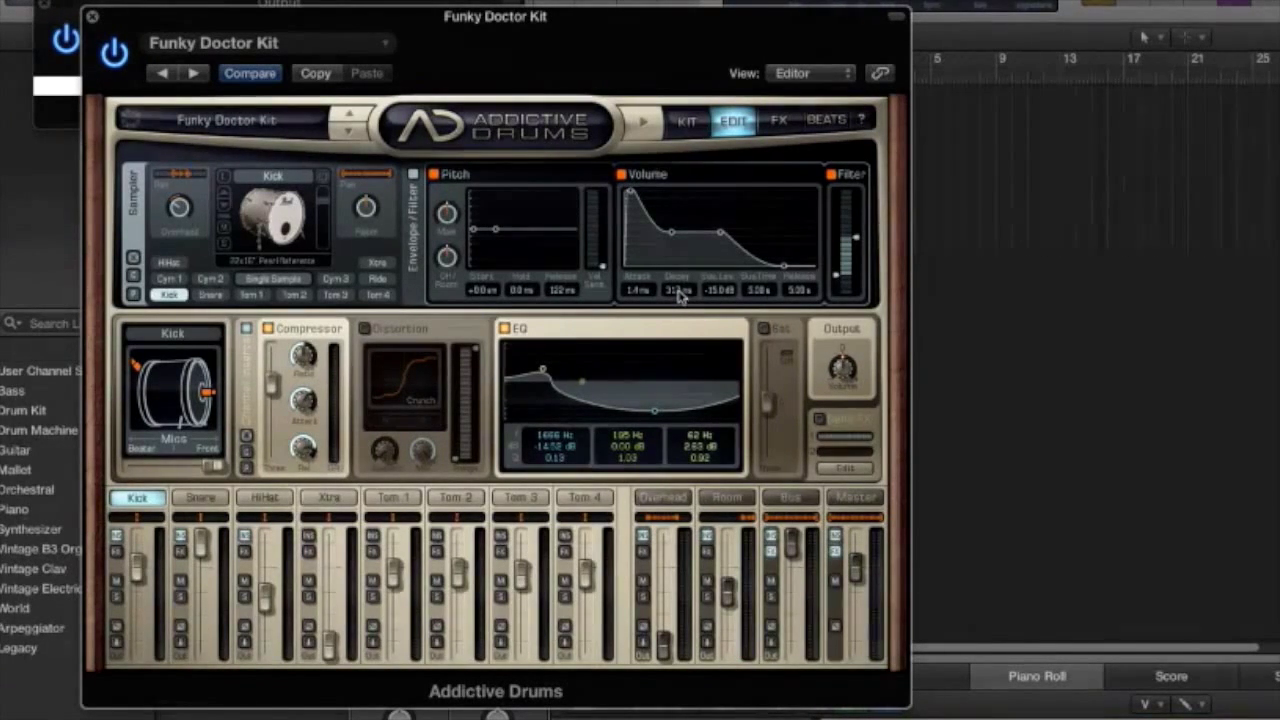
pyautogui.click(678, 292)
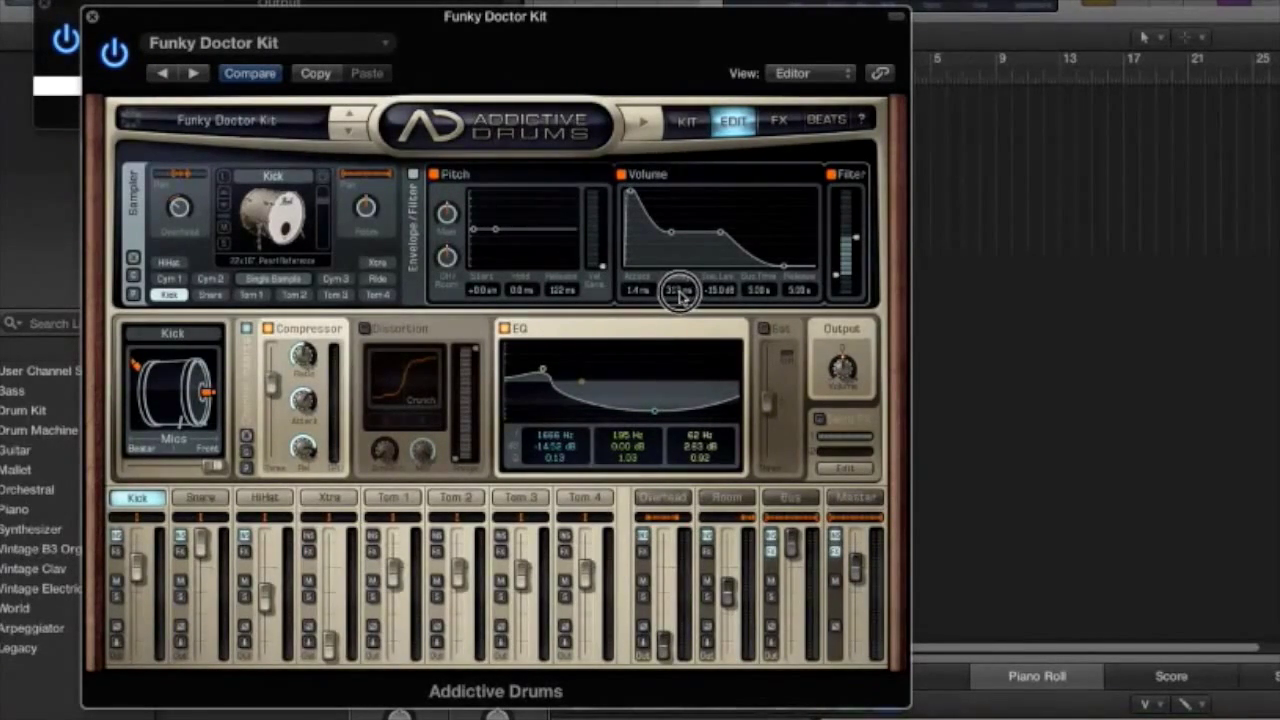
pyautogui.click(721, 292)
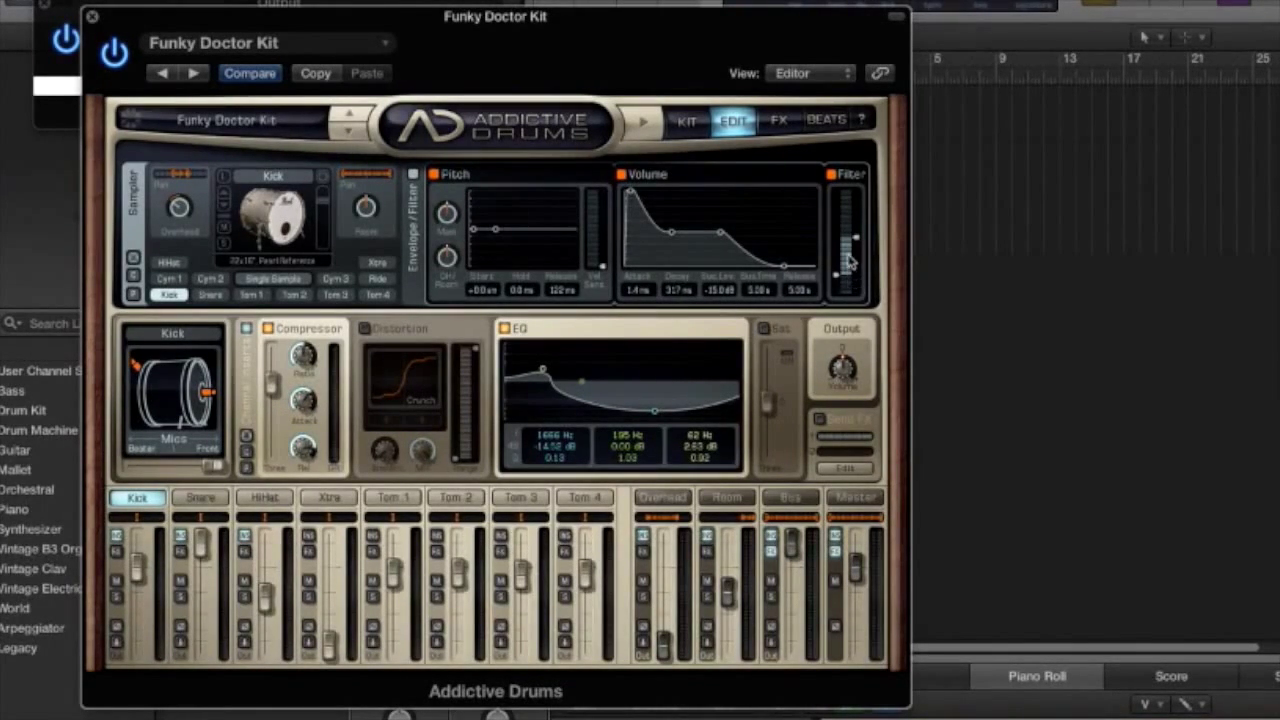
# Step: Compare the Kick filter off and on, boost the Kick room mic, and set Overhead to 10.00 dB
pyautogui.click(833, 176)
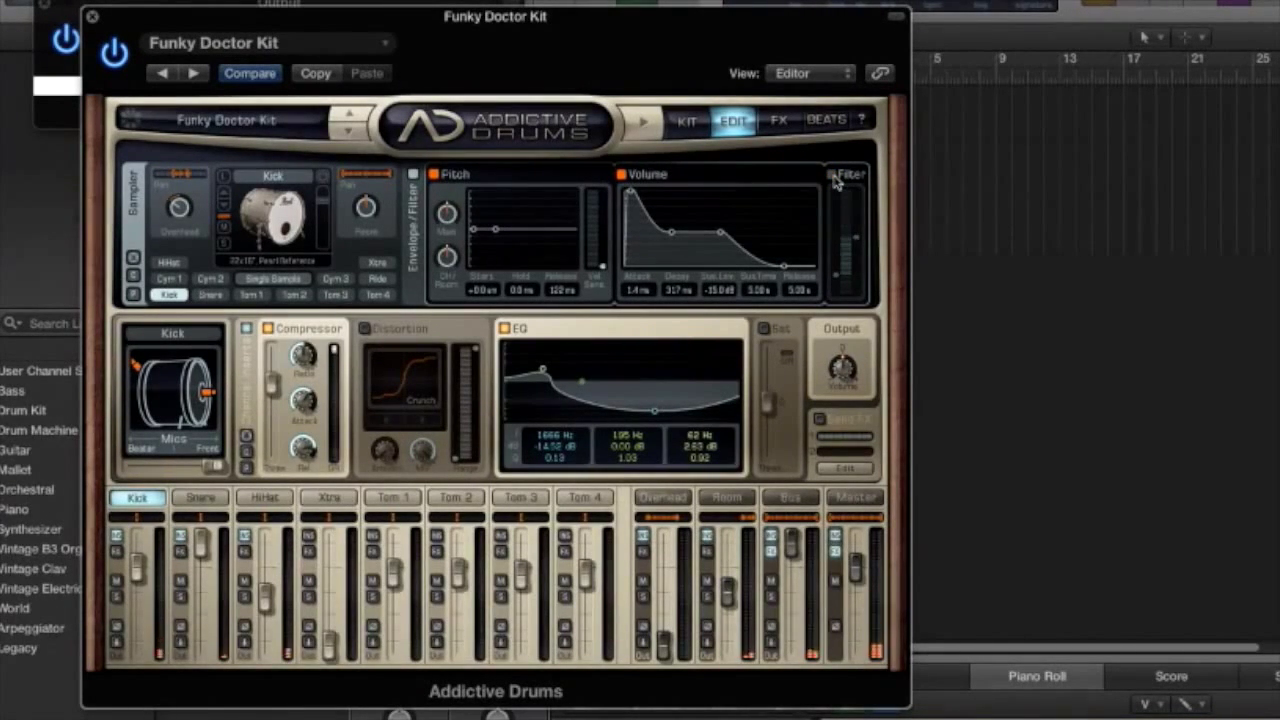
pyautogui.click(833, 176)
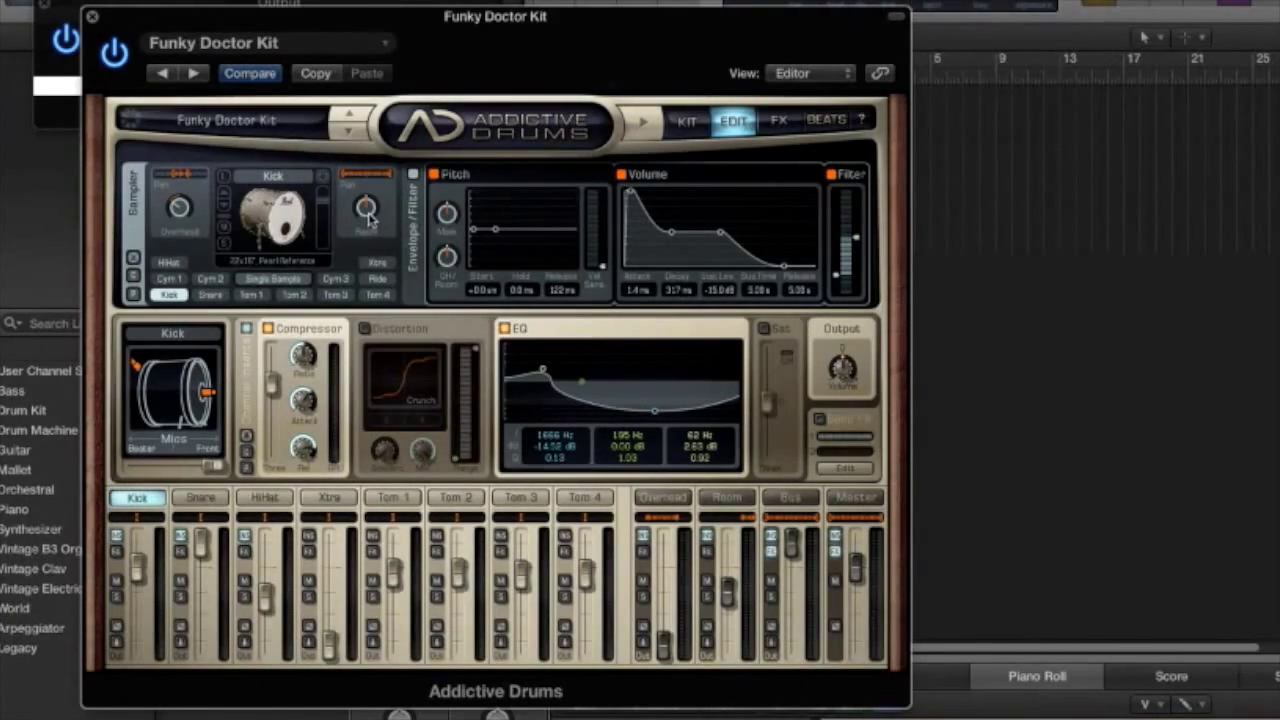
pyautogui.moveTo(368, 218); pyautogui.dragTo(391, 57)
pyautogui.moveTo(662, 648)
pyautogui.mouseDown()
pyautogui.moveTo(670, 518)
pyautogui.moveTo(676, 658)
pyautogui.mouseUp()
# Step: Send the snare to the Bus and enable bus distortion with drive and mix set
pyautogui.click(788, 497)
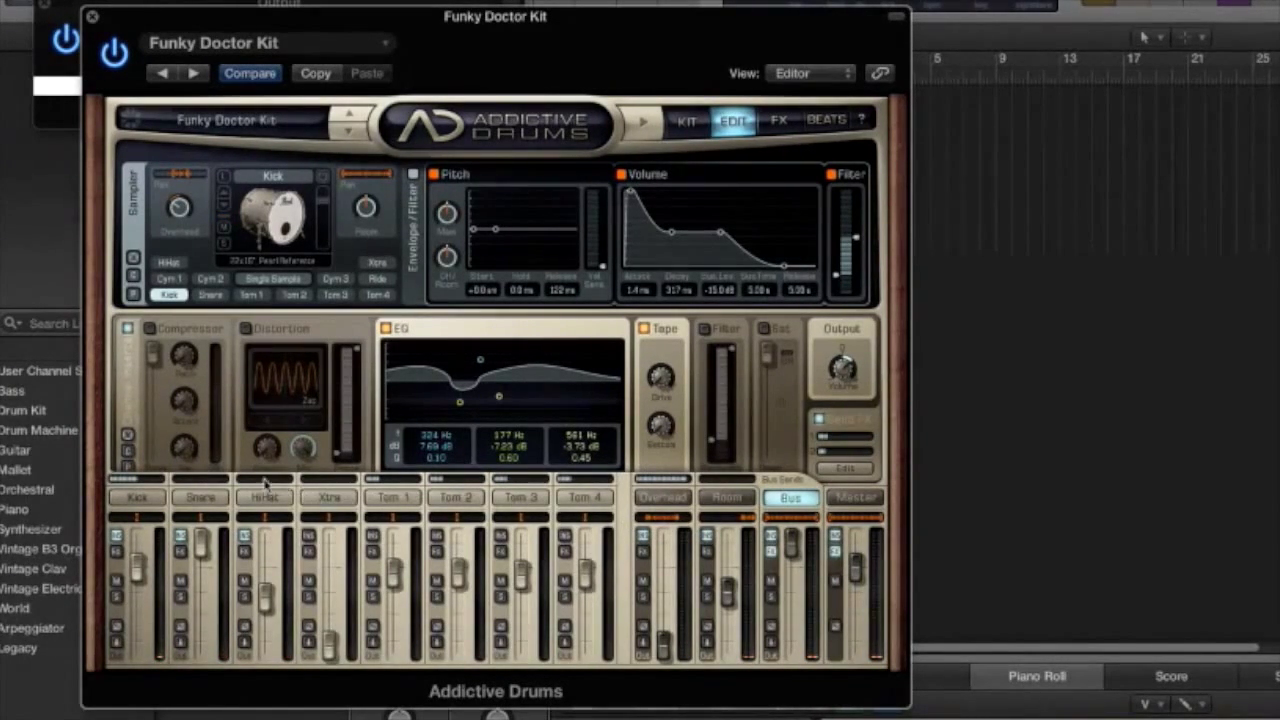
pyautogui.moveTo(205, 480); pyautogui.dragTo(242, 476)
pyautogui.click(246, 328)
pyautogui.moveTo(267, 435)
pyautogui.mouseDown()
pyautogui.moveTo(276, 298)
pyautogui.moveTo(268, 430)
pyautogui.mouseUp()
pyautogui.moveTo(303, 447); pyautogui.dragTo(305, 530)
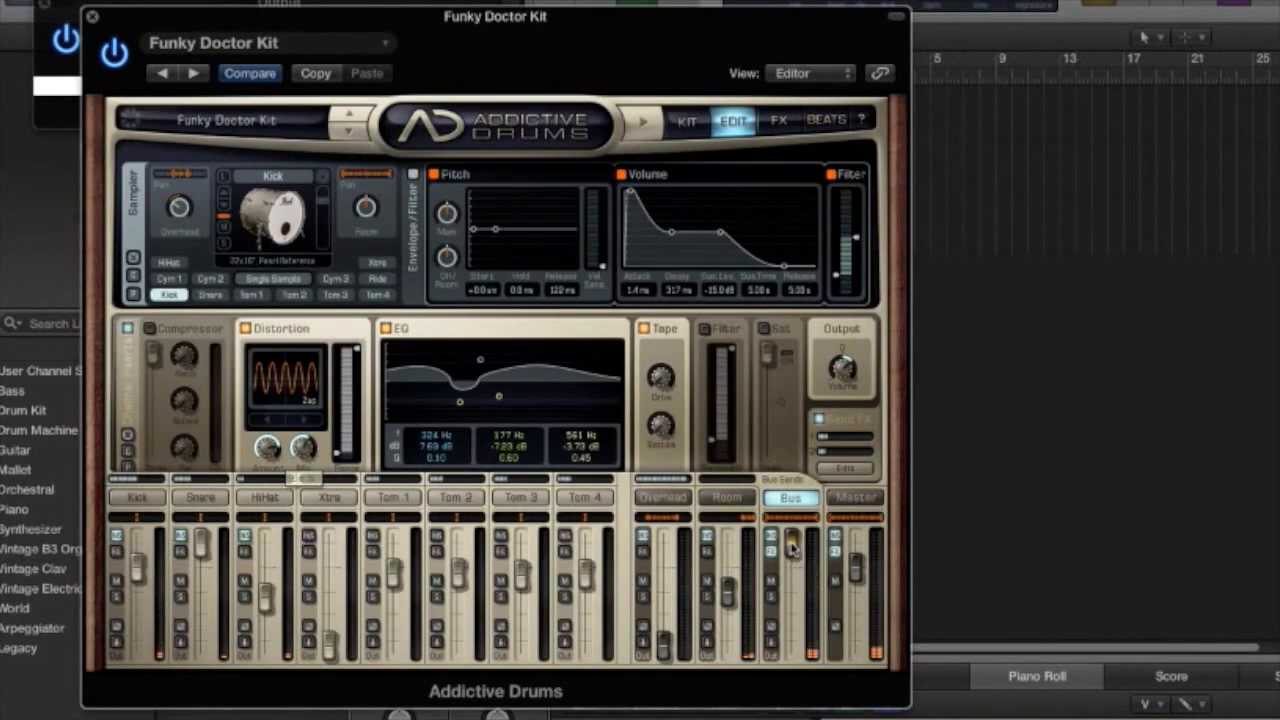
# Step: Adjust the Bus level, comparing it muted and unmuted, and finish at 3.58 dB
pyautogui.moveTo(792, 540); pyautogui.dragTo(790, 574)
pyautogui.click(771, 581)
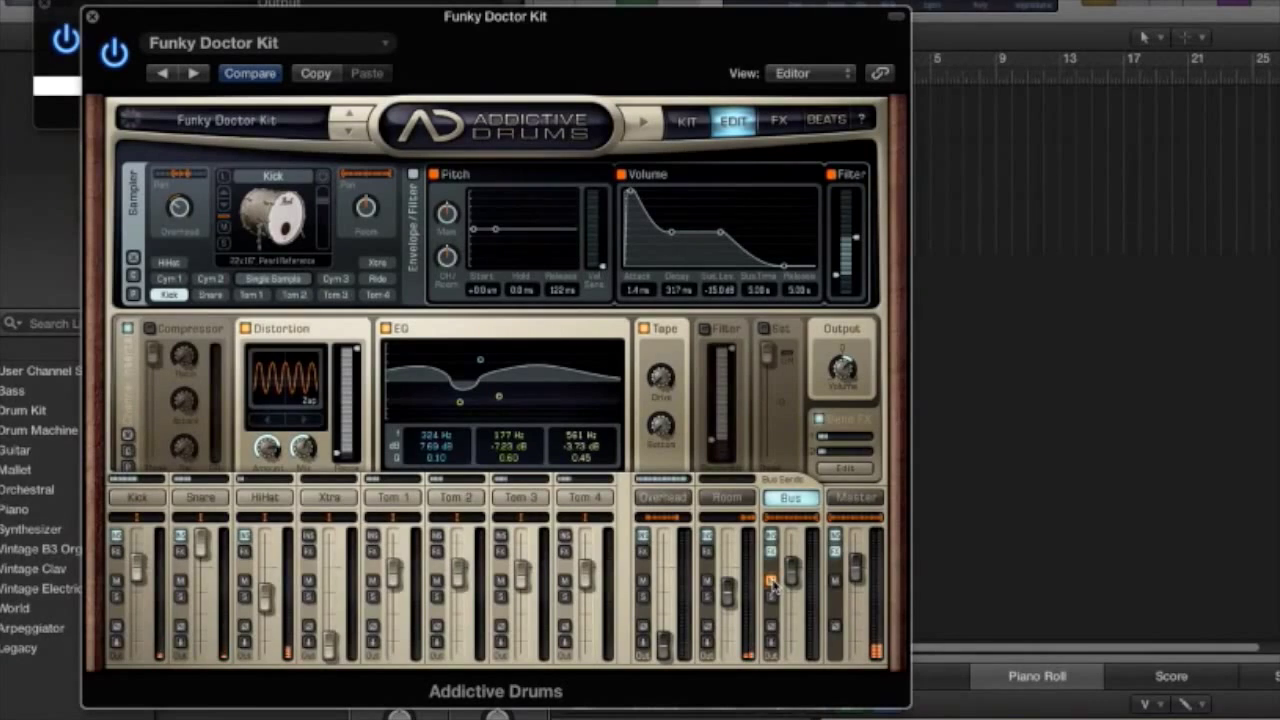
pyautogui.click(772, 583)
pyautogui.moveTo(793, 573); pyautogui.dragTo(793, 577)
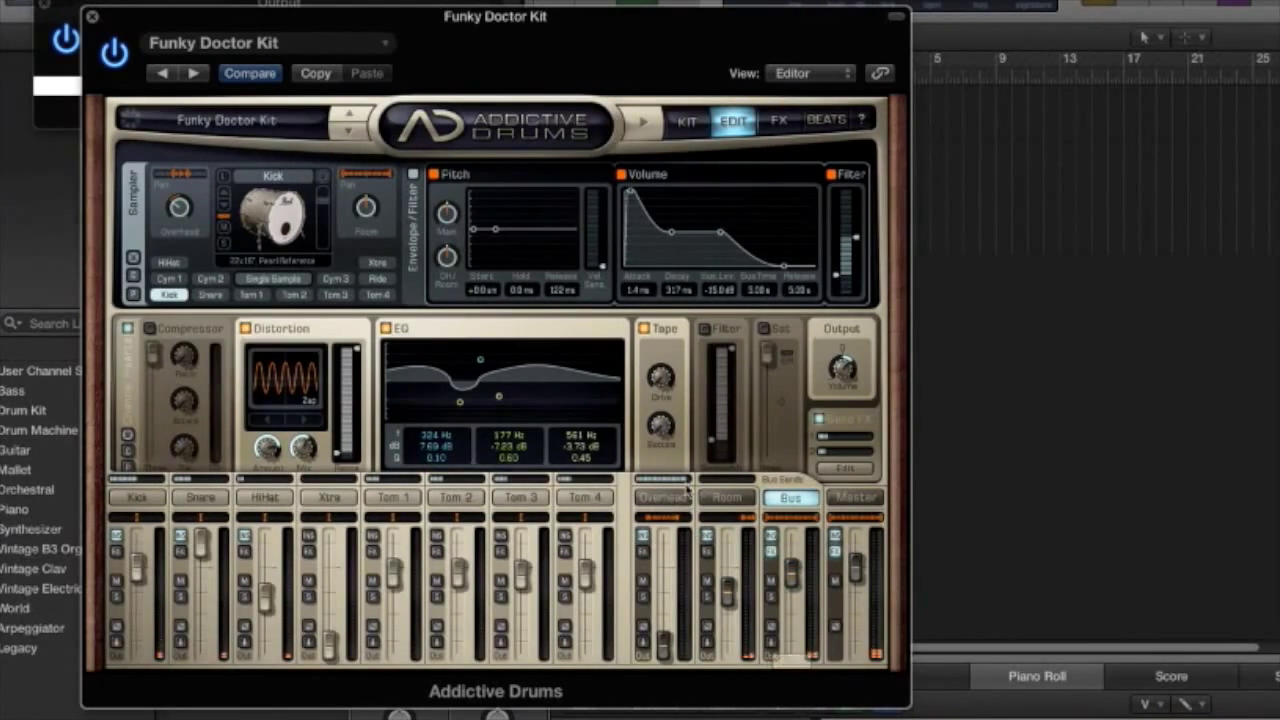
pyautogui.click(682, 495)
pyautogui.click(682, 495)
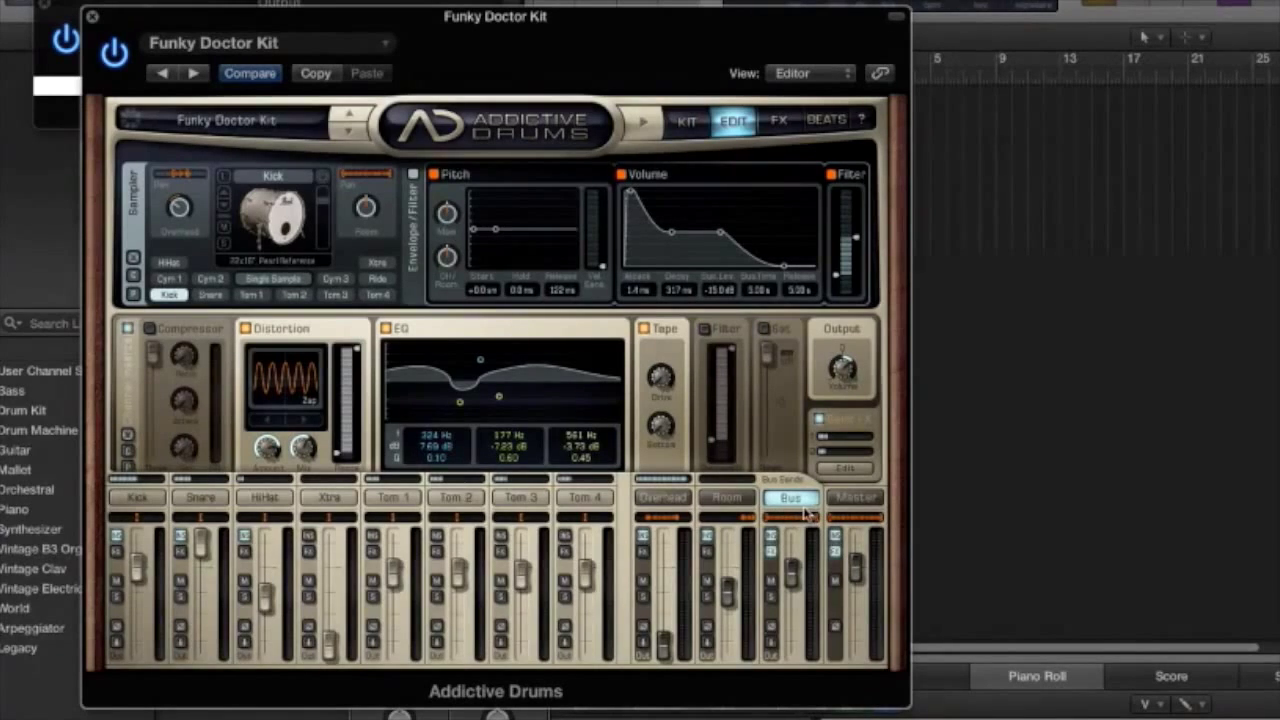
pyautogui.moveTo(791, 570)
pyautogui.mouseDown()
pyautogui.moveTo(789, 537)
pyautogui.moveTo(795, 563)
pyautogui.mouseUp()
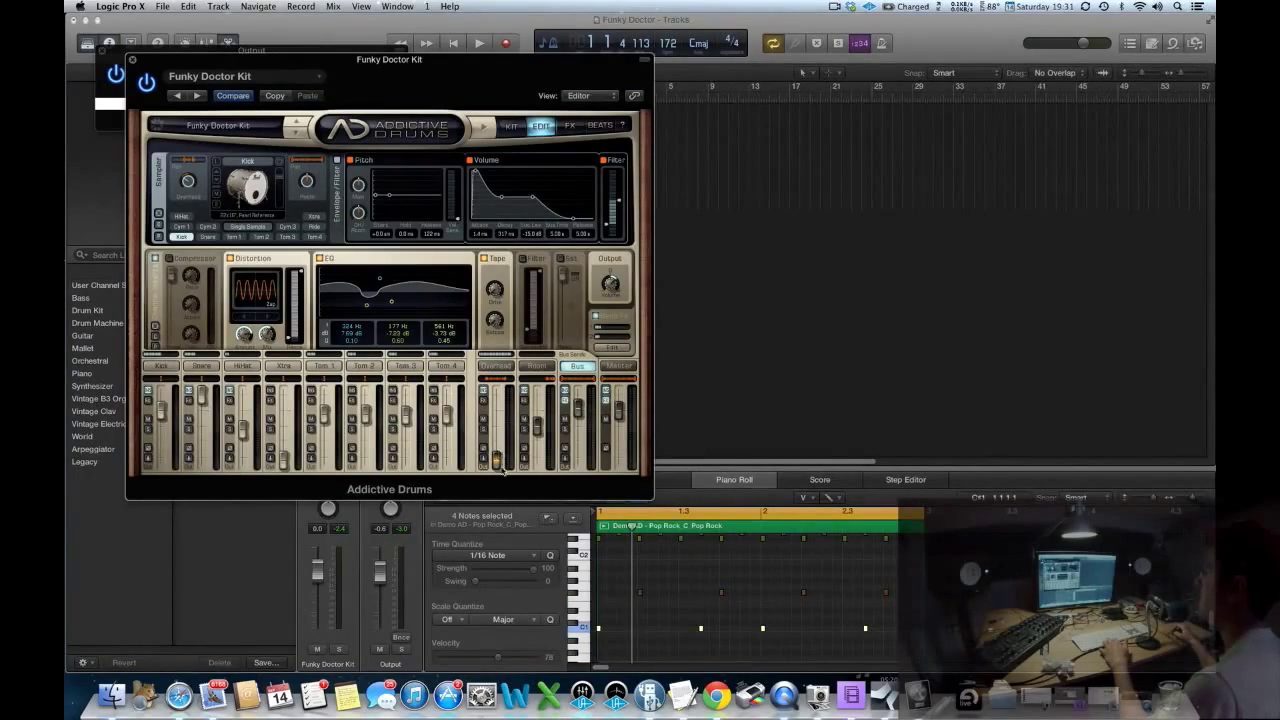
# Step: While playing the loop, lower the Bus level slightly and switch to the Snare's settings
pyautogui.press('space')
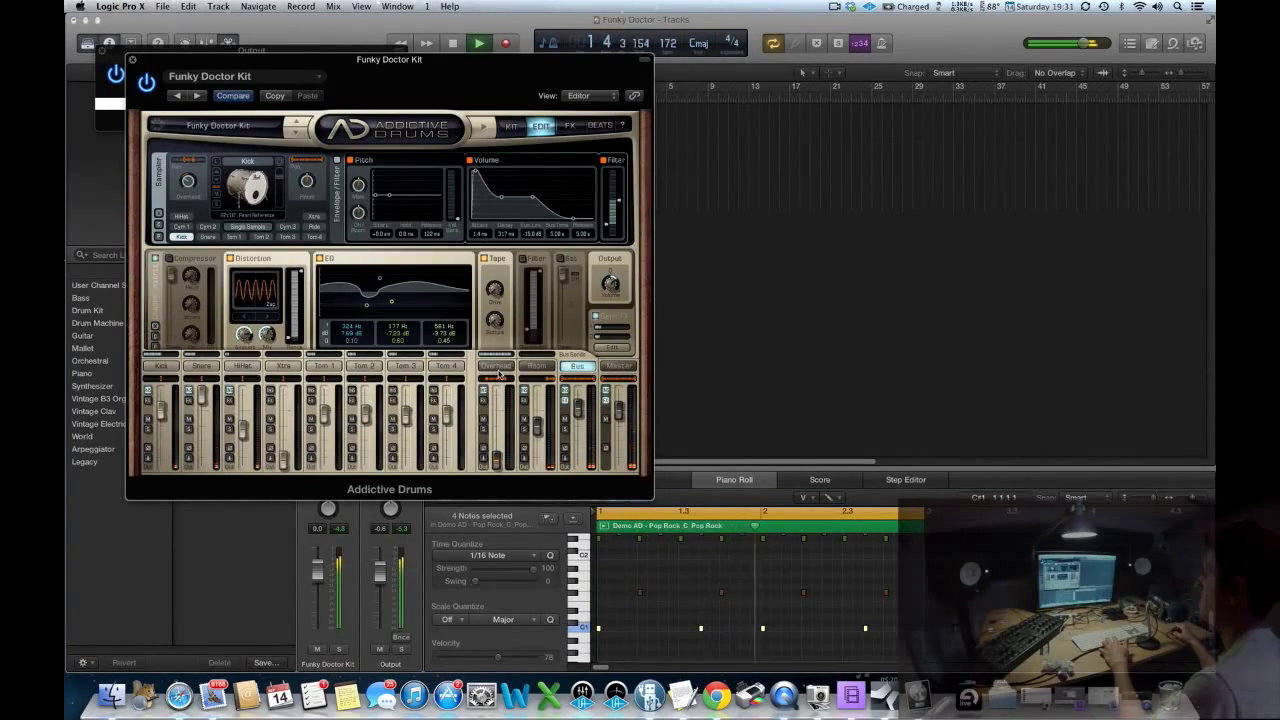
pyautogui.moveTo(577, 406); pyautogui.dragTo(576, 414)
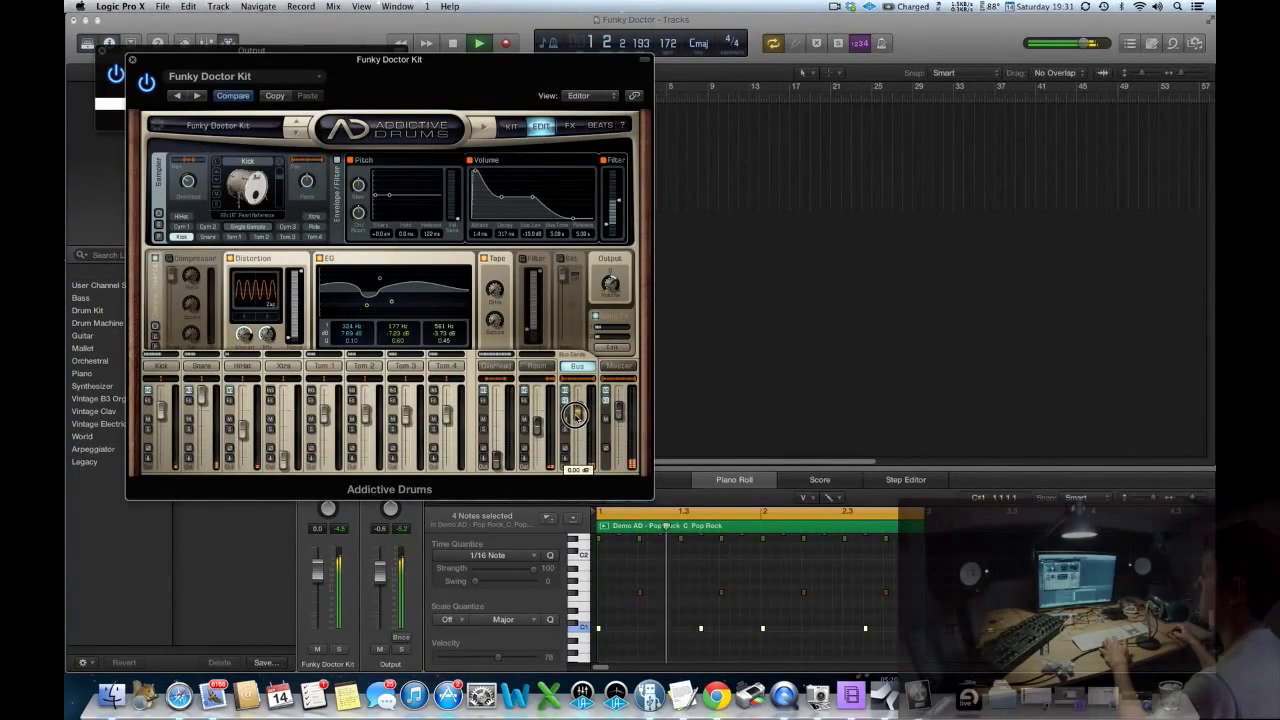
pyautogui.click(201, 366)
pyautogui.press('space')
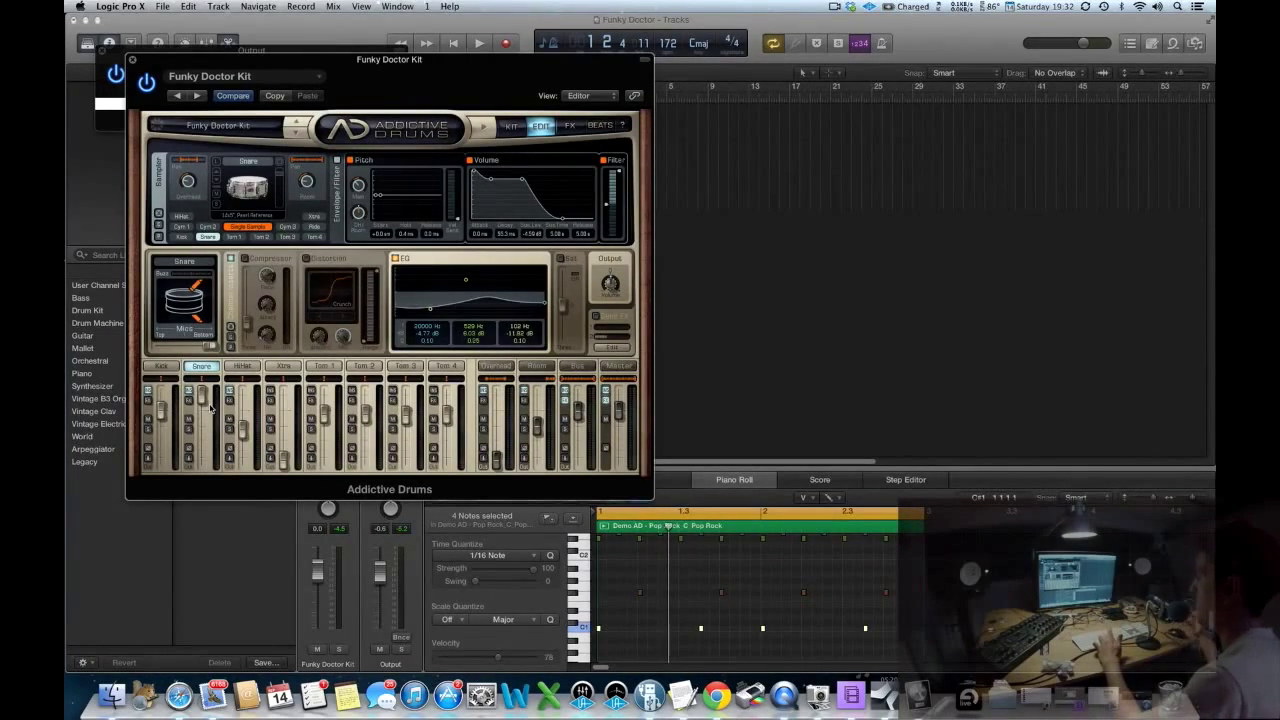
# Step: Shorten the HiHat's volume envelope attack while auditioning playback
pyautogui.press('space')
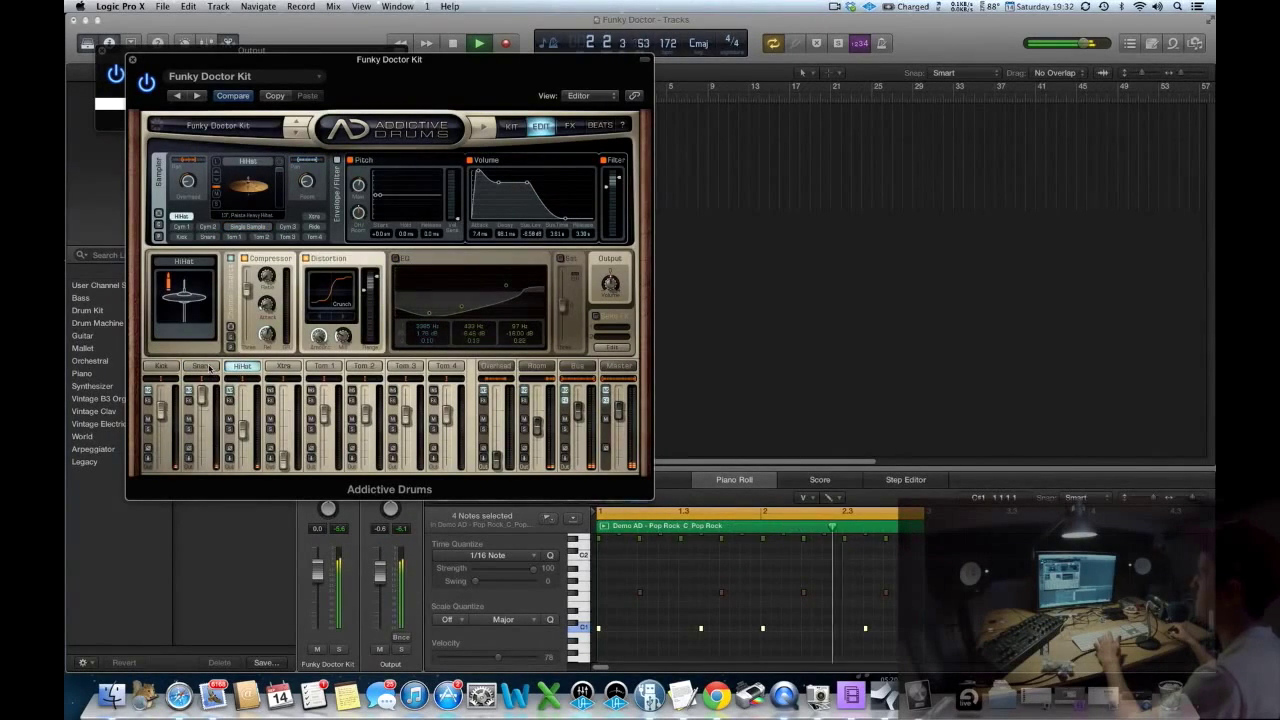
pyautogui.moveTo(476, 200); pyautogui.dragTo(477, 240)
pyautogui.press('space')
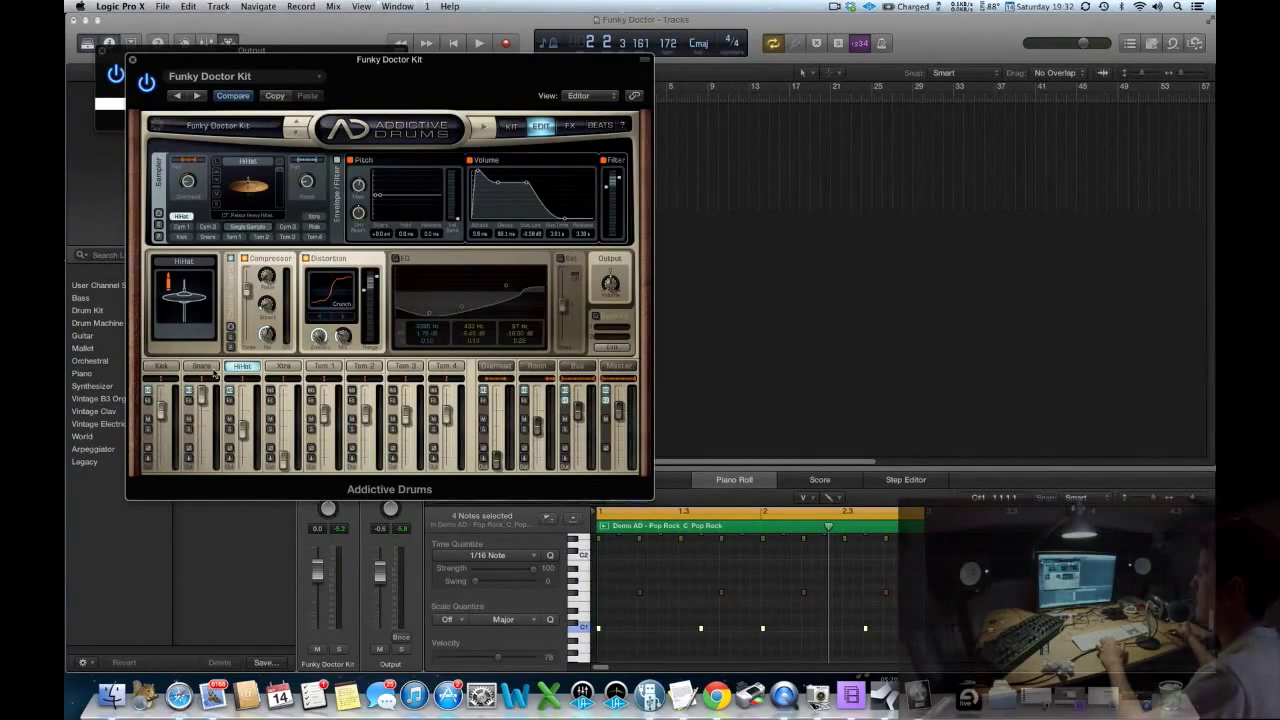
# Step: Restart playback and switch through the Snare to the Kick's settings
pyautogui.press('space')
pyautogui.click(198, 366)
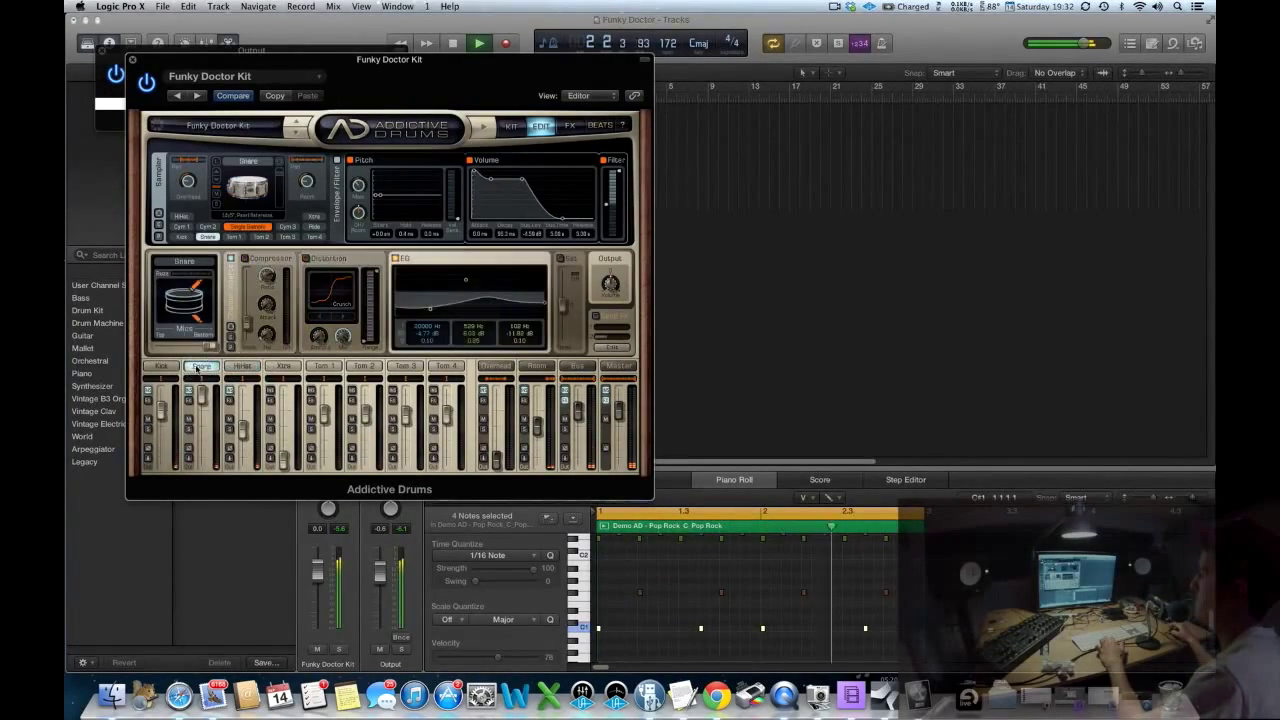
pyautogui.click(161, 366)
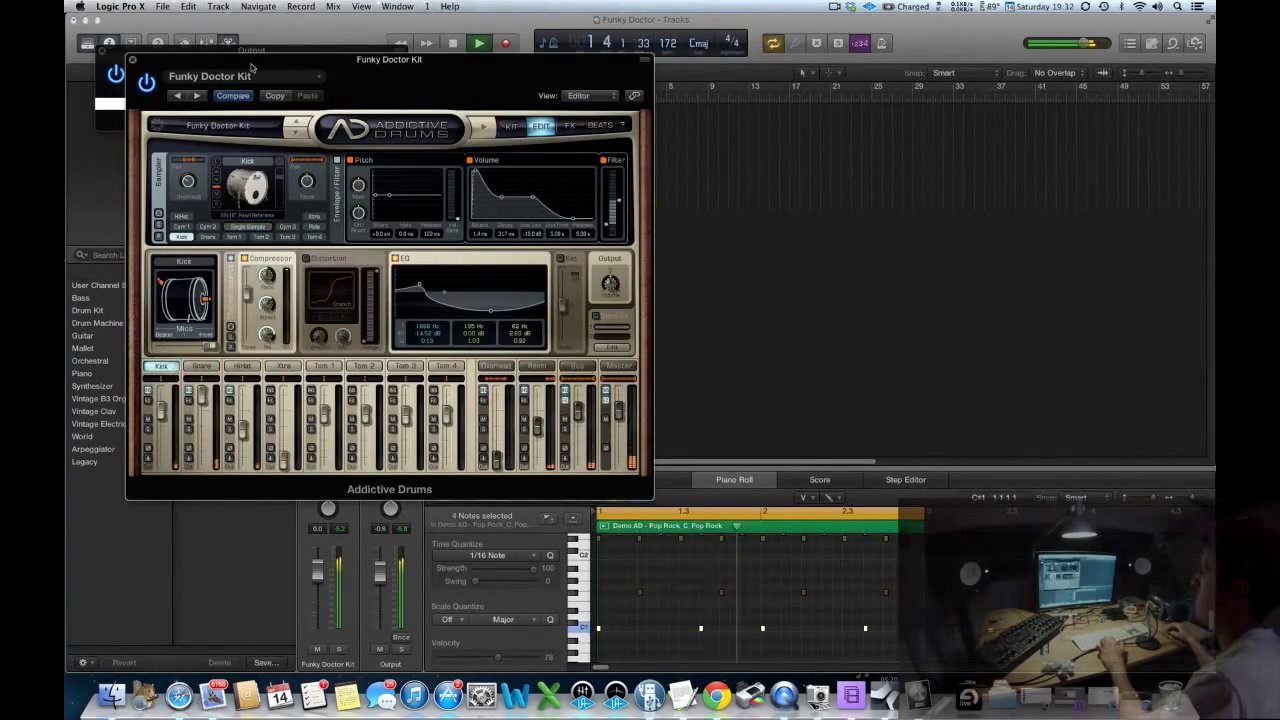
# Step: Stop playback and review Snare, HiHat, Master, Bus and Overhead channels, ending on the Kick
pyautogui.moveTo(316, 58); pyautogui.dragTo(510, 94)
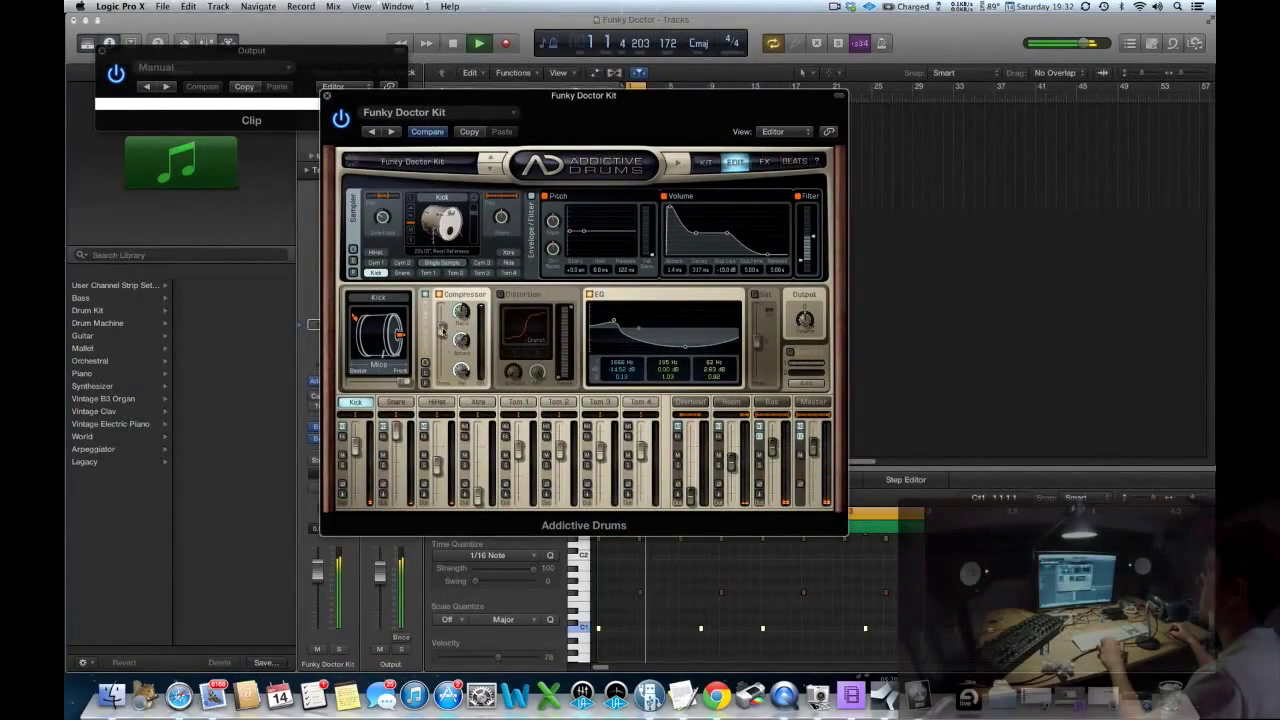
pyautogui.press('space')
pyautogui.click(396, 402)
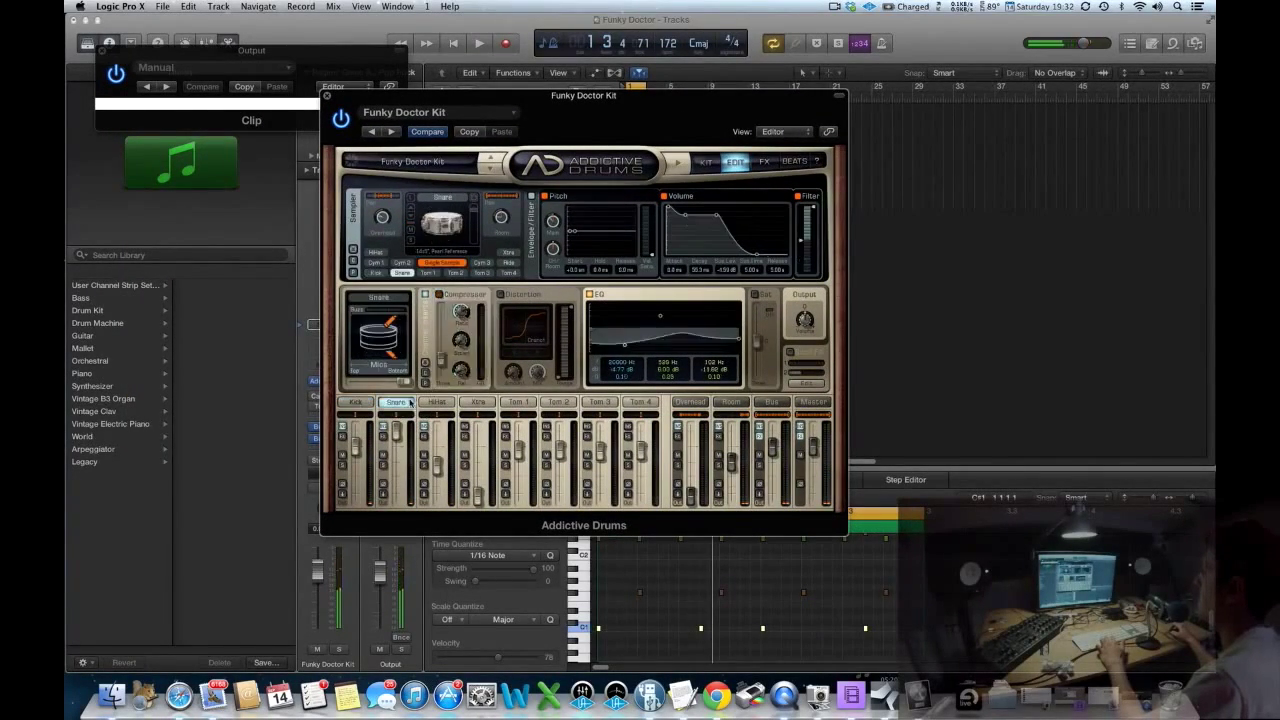
pyautogui.click(437, 402)
pyautogui.click(812, 403)
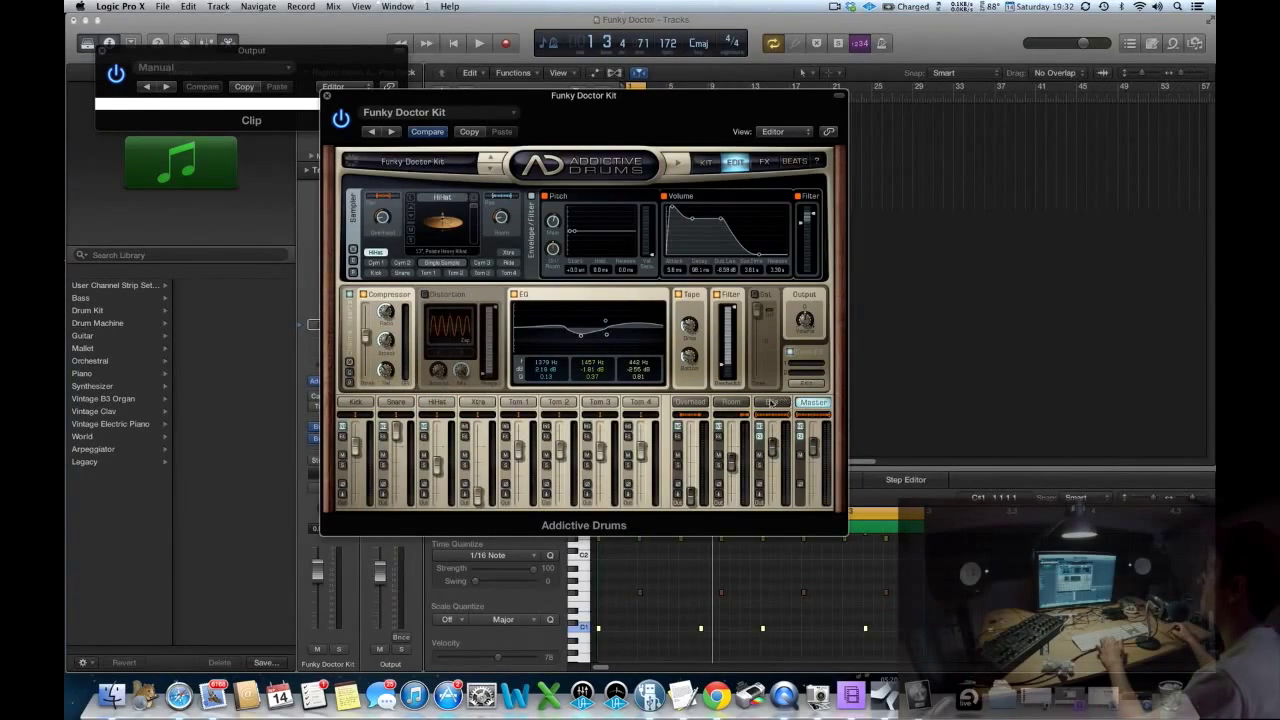
pyautogui.click(770, 402)
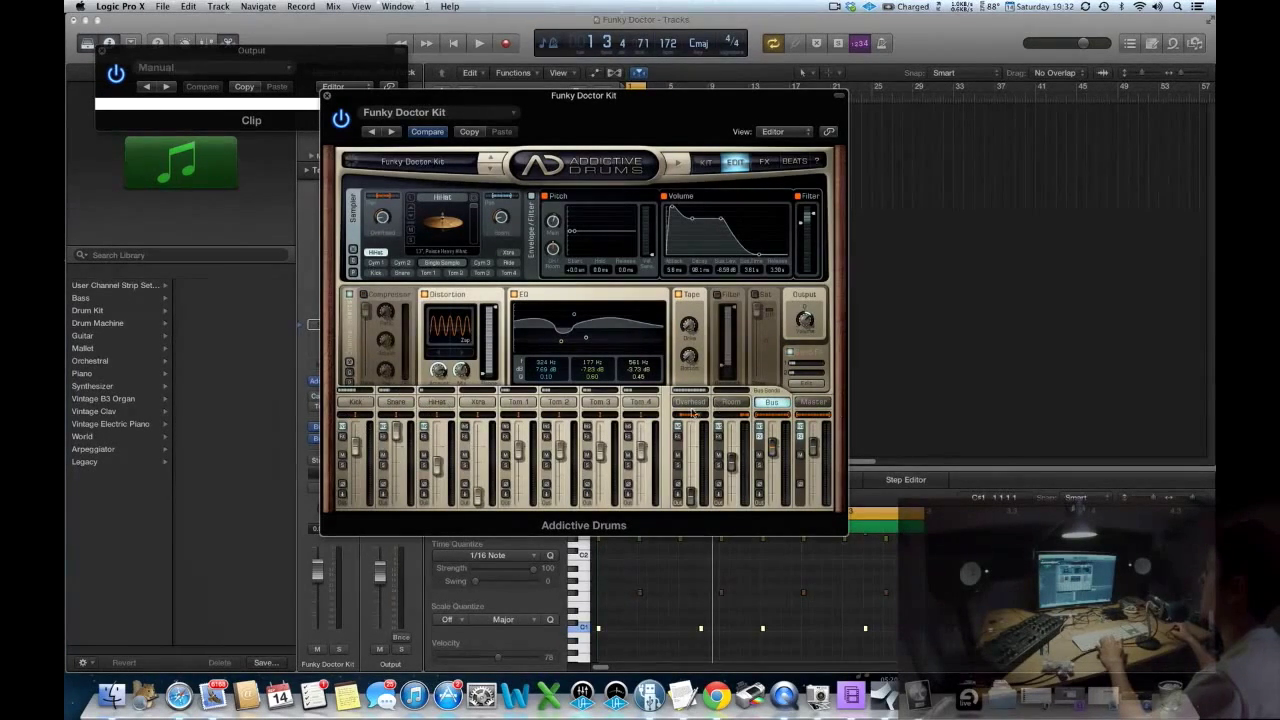
pyautogui.click(690, 404)
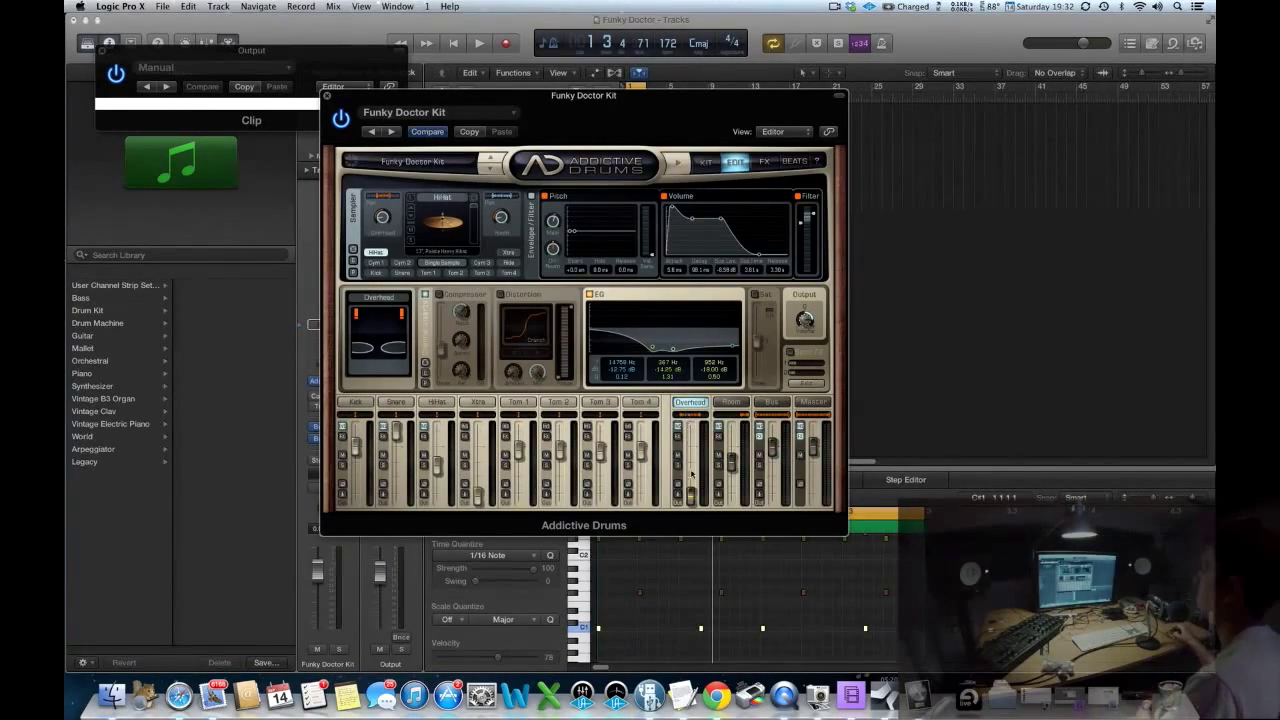
pyautogui.click(356, 402)
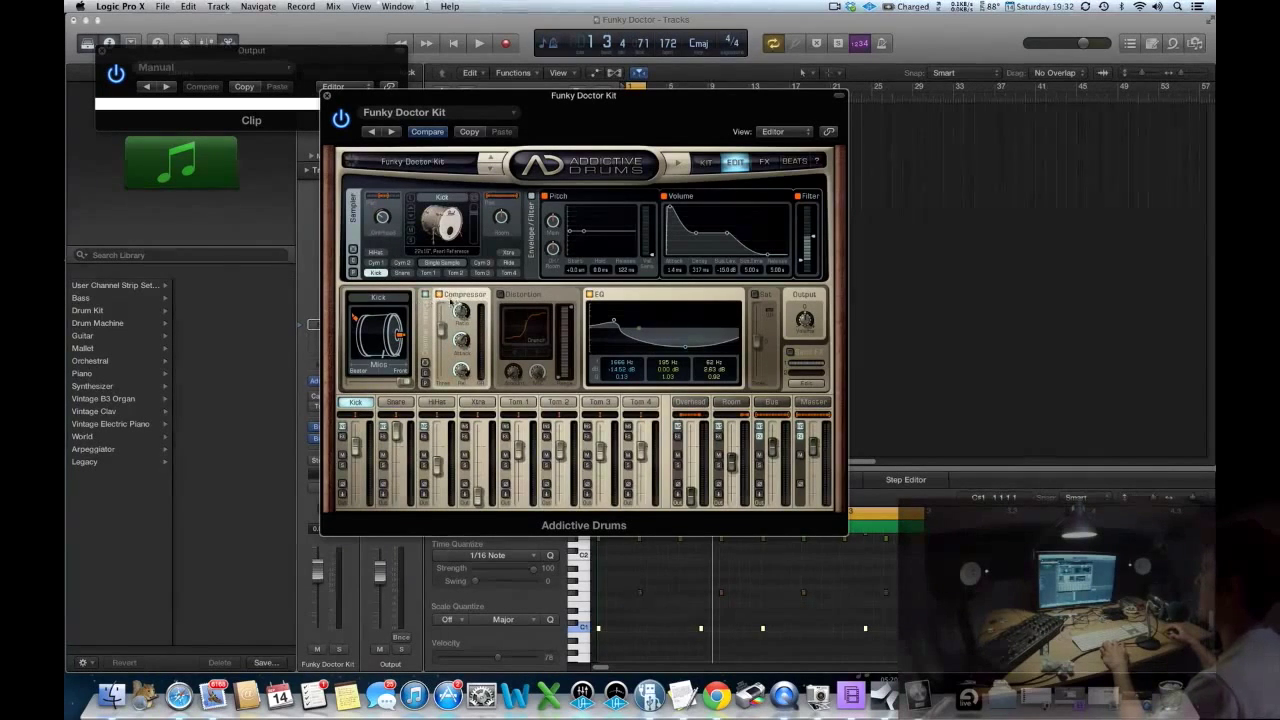
# Step: Compare the Kick compressor bypassed and active during playback
pyautogui.press('space')
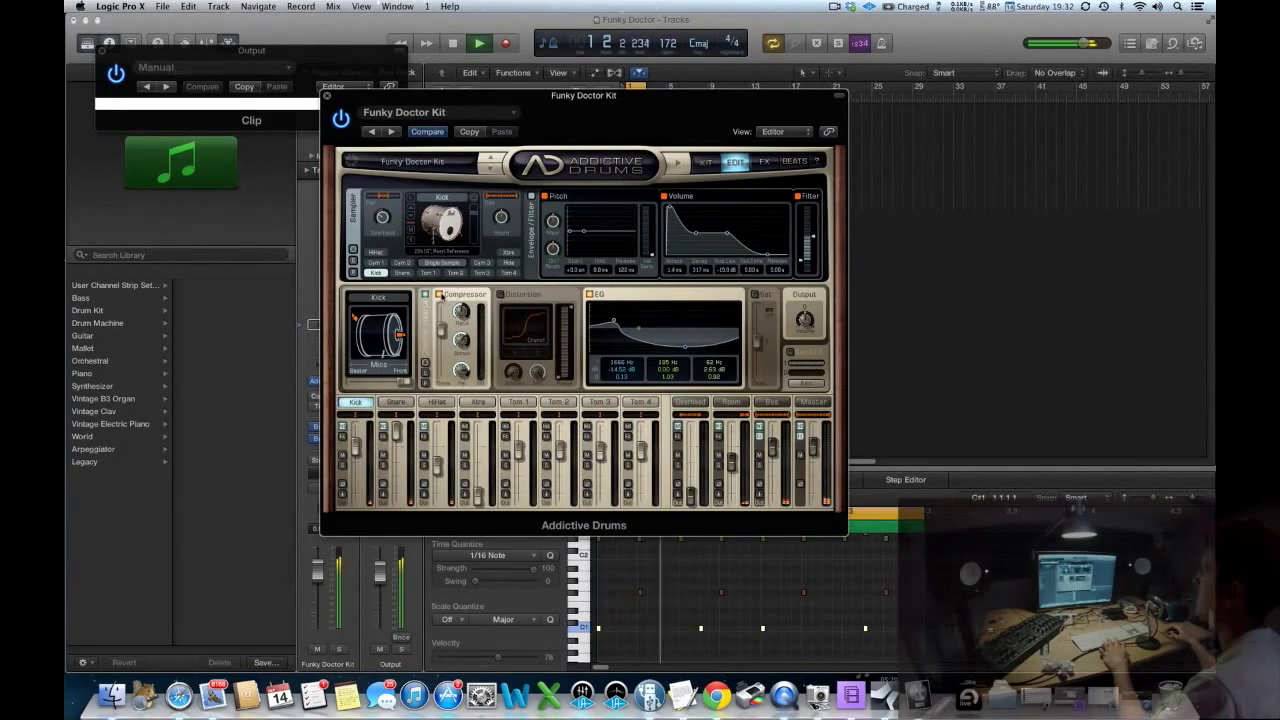
pyautogui.click(439, 295)
pyautogui.click(439, 295)
pyautogui.press('space')
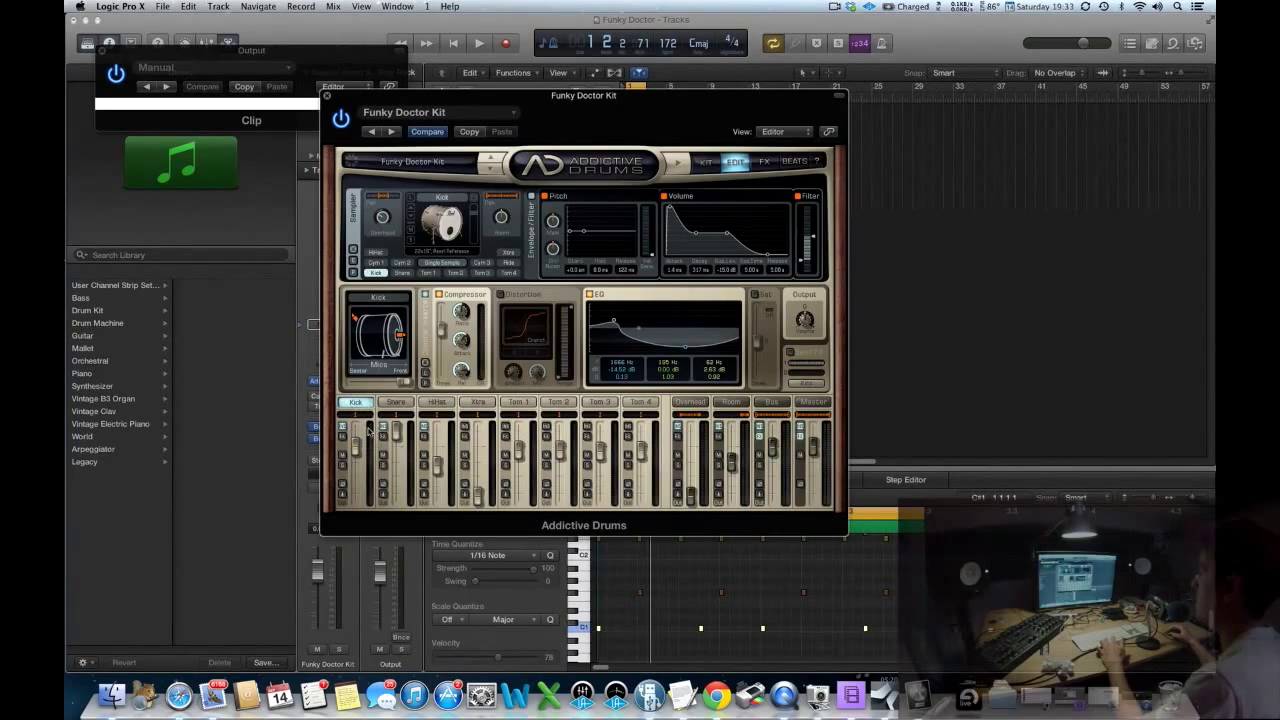
# Step: Lower the Kick compressor threshold to -16.95 dB while the loop plays
pyautogui.press('space')
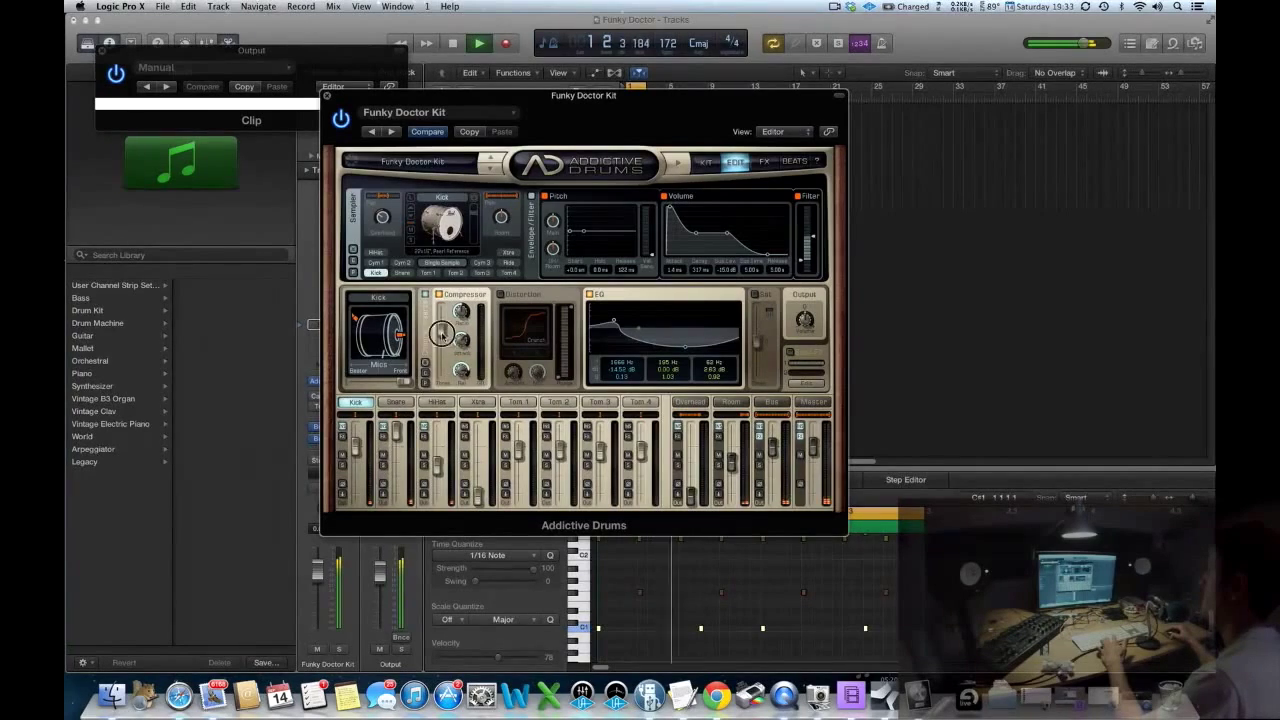
pyautogui.moveTo(440, 375)
pyautogui.moveTo(440, 375); pyautogui.dragTo(445, 337)
pyautogui.press('space')
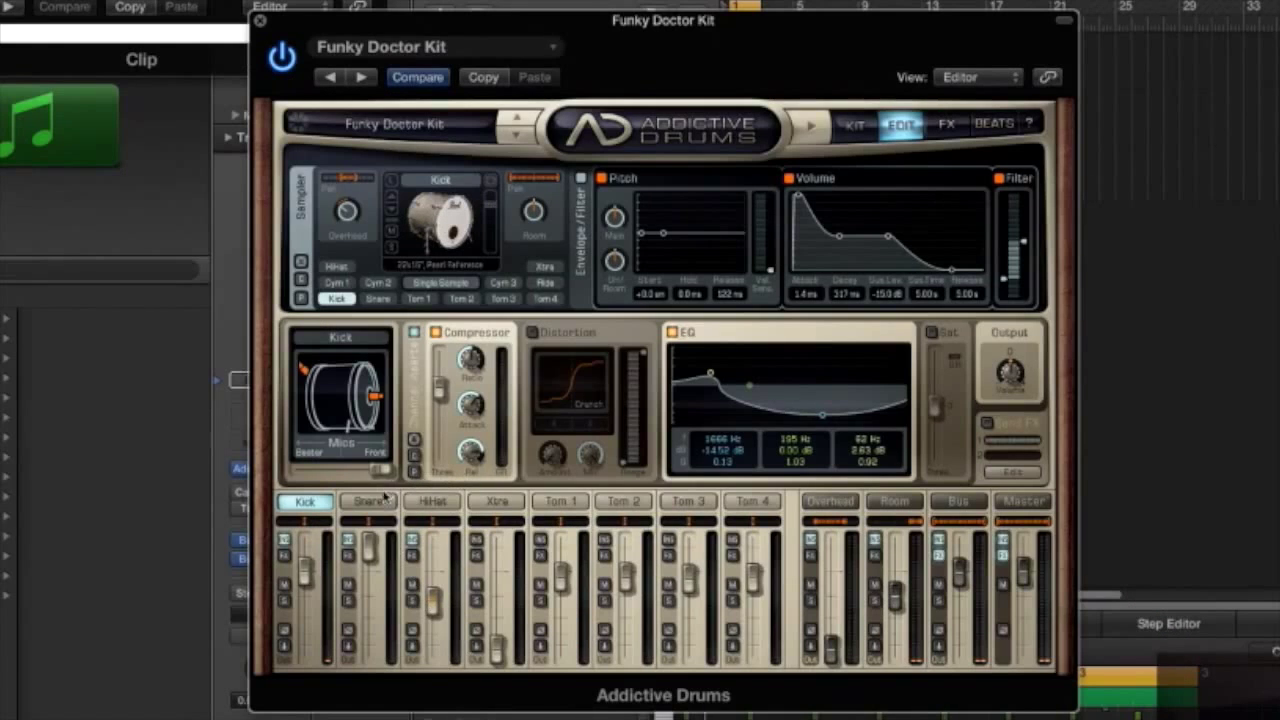
# Step: Move from Snare to the HiHat channel and A/B its distortion bypassed and back on
pyautogui.click(370, 501)
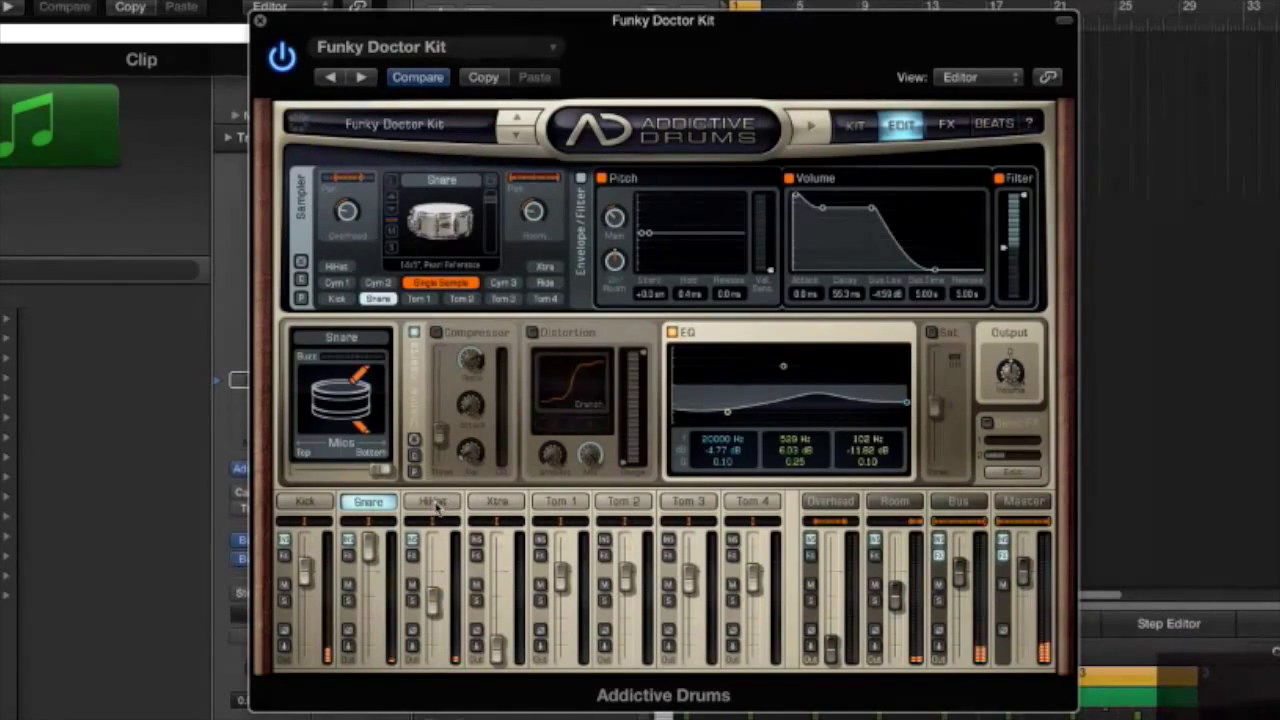
pyautogui.click(432, 501)
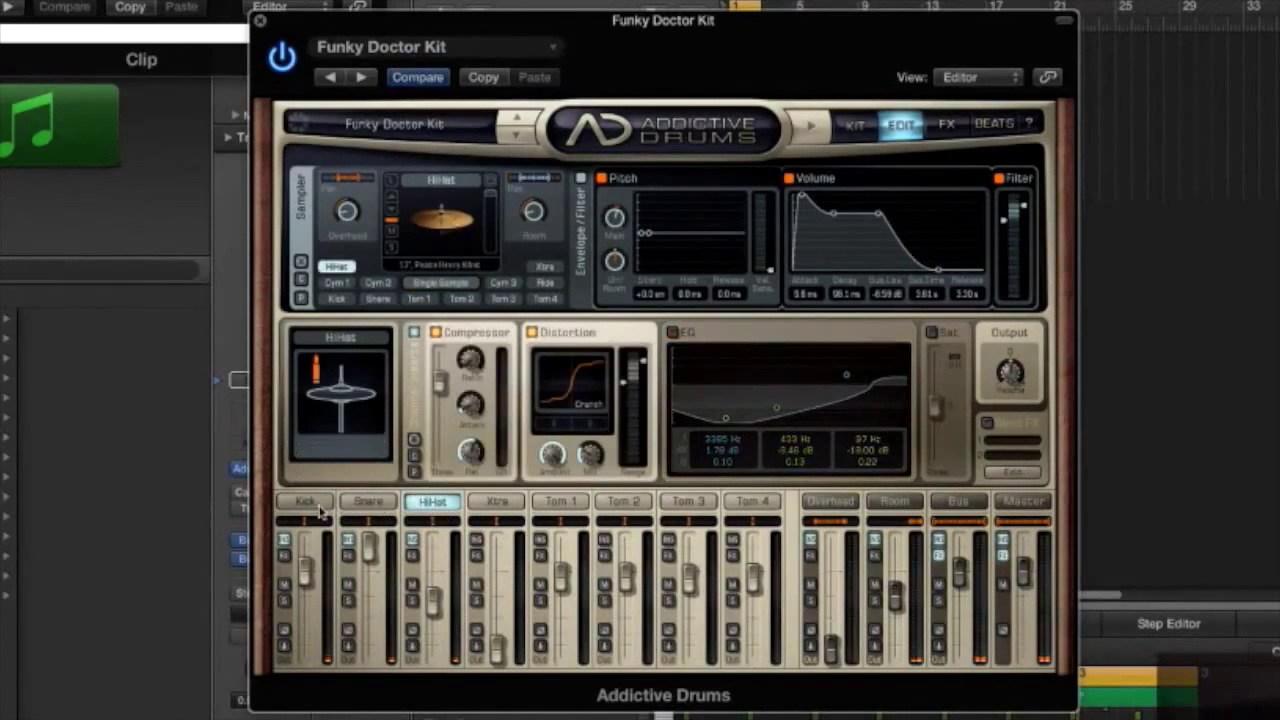
pyautogui.click(531, 332)
pyautogui.click(531, 332)
# Step: Compare the HiHat with the Bus effect chain, then audition BitCrush and return to Crunch
pyautogui.click(958, 501)
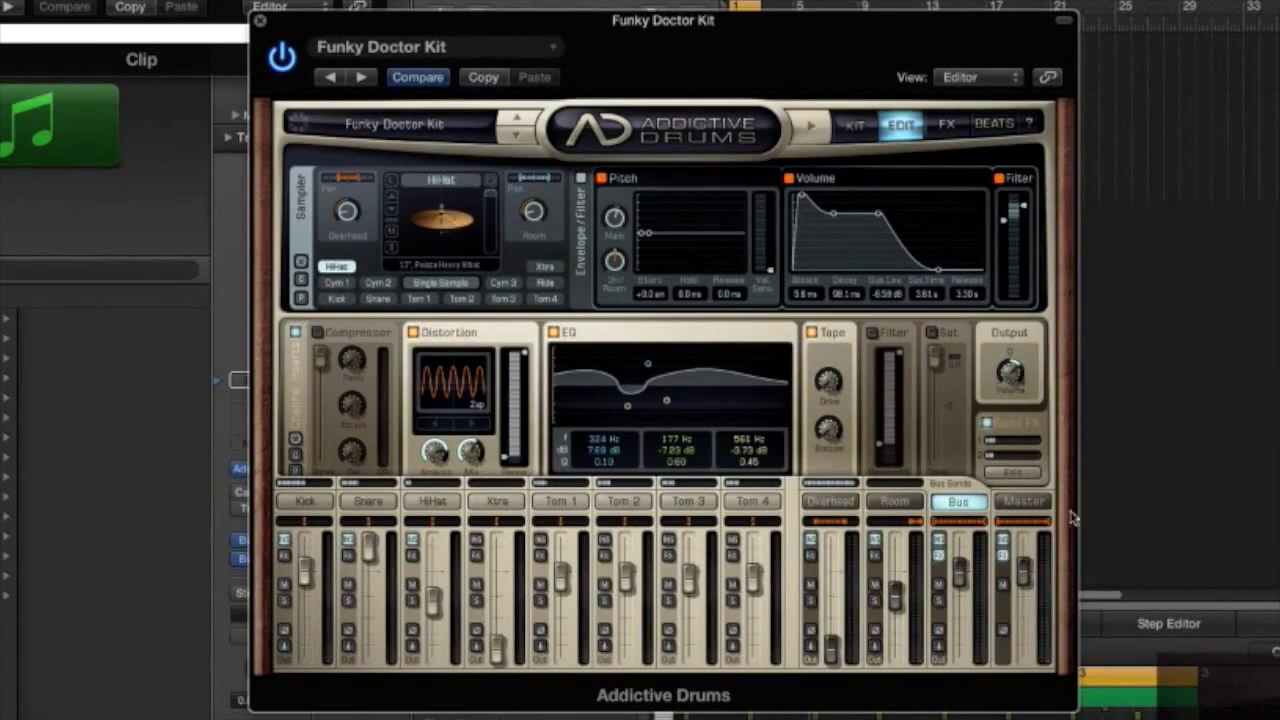
pyautogui.click(434, 502)
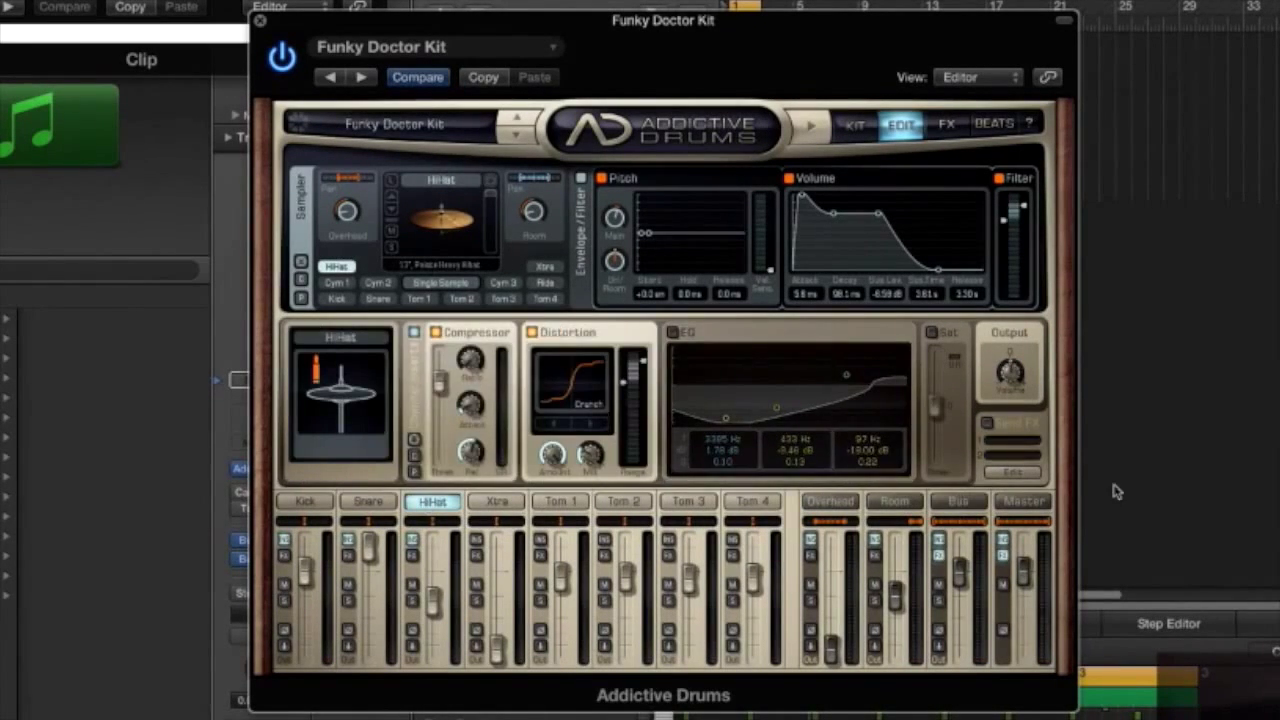
pyautogui.click(958, 501)
pyautogui.click(434, 502)
pyautogui.click(596, 426)
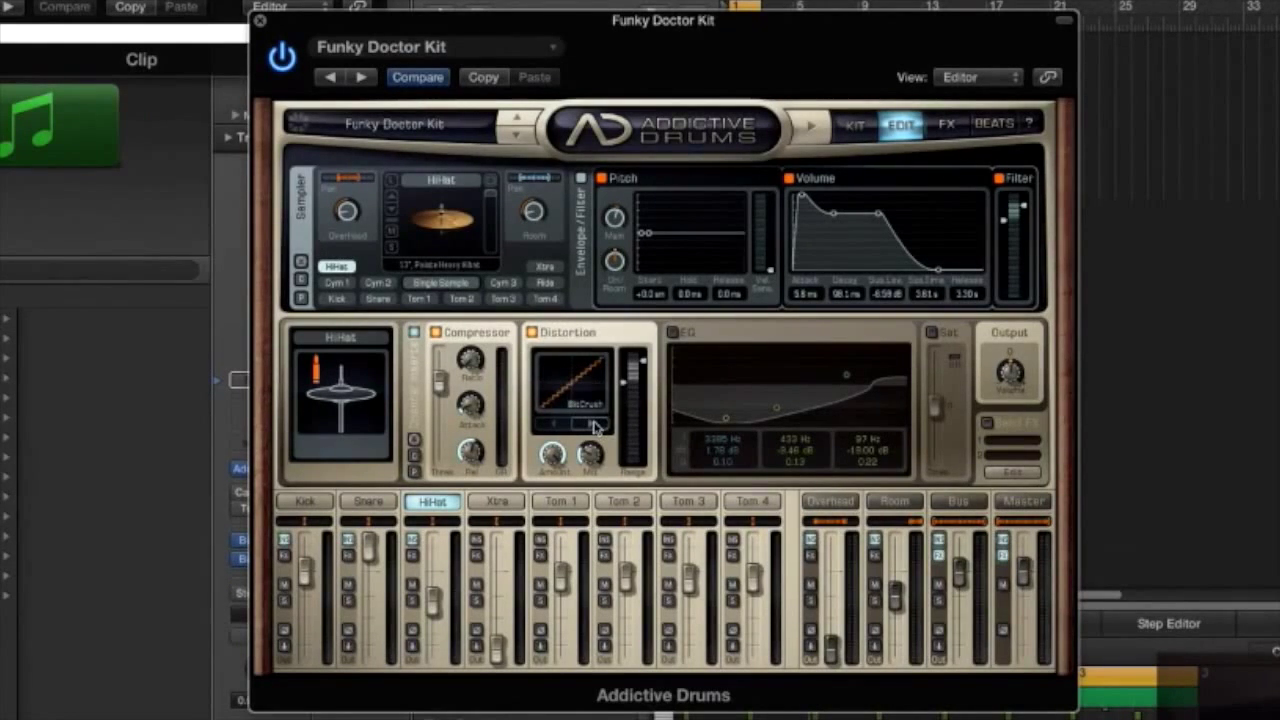
pyautogui.click(596, 426)
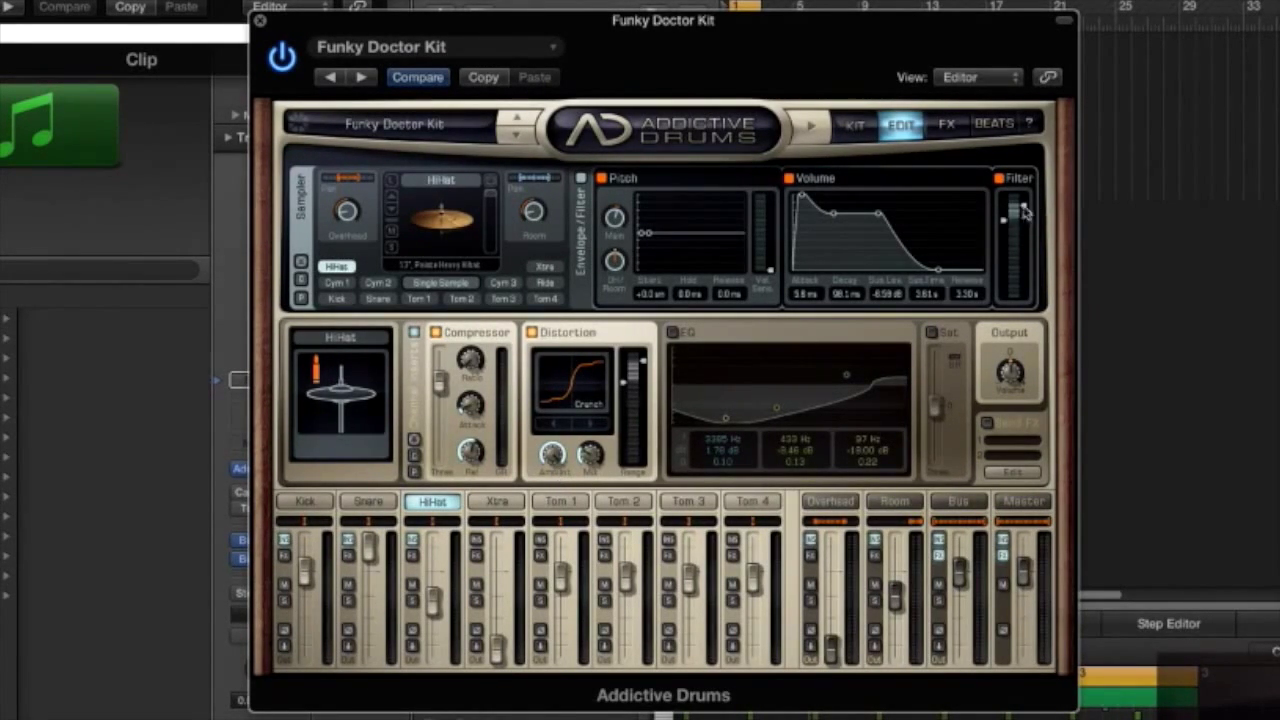
# Step: Drag the HiHat Envelope/Filter cutoff to about 1926 Hz, then switch to the Snare channel
pyautogui.click(366, 502)
pyautogui.click(425, 504)
pyautogui.moveTo(1006, 226)
pyautogui.mouseDown()
pyautogui.moveTo(1008, 277)
pyautogui.moveTo(1016, 220)
pyautogui.mouseUp()
pyautogui.click(369, 505)
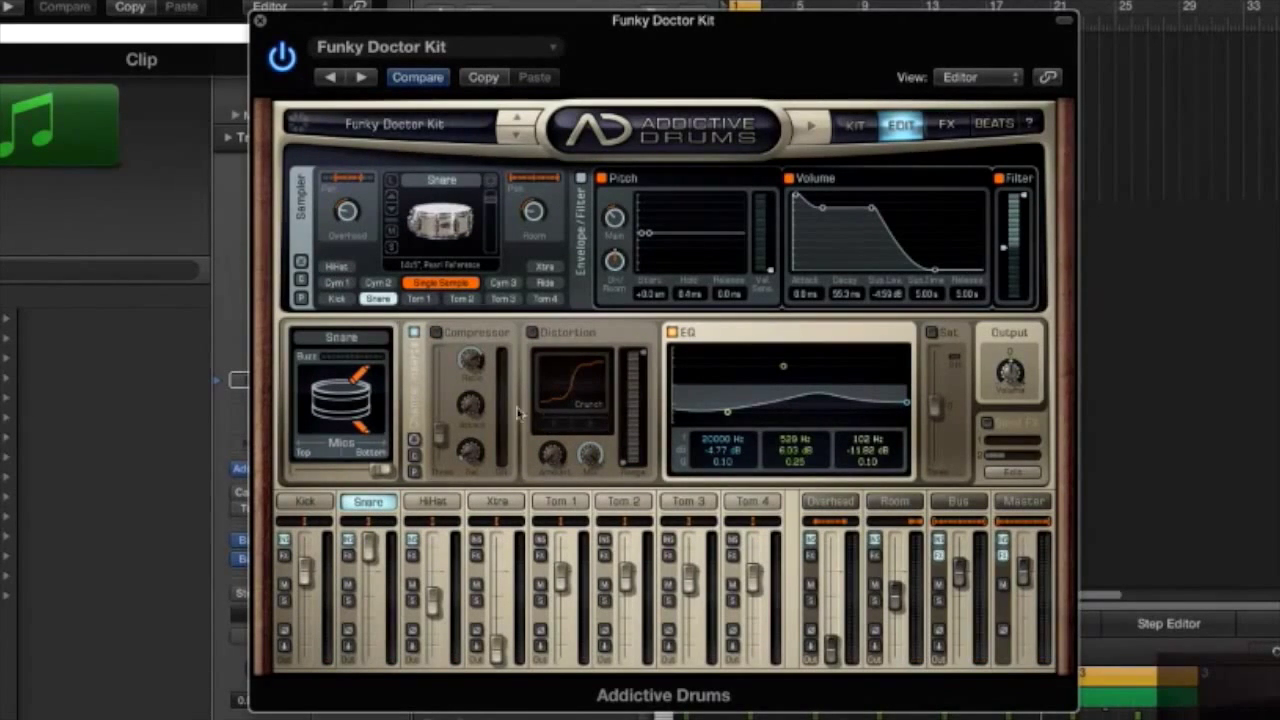
# Step: Cycle through Kick, HiHat and Xtra, then open Cymbal 2's edit page from the KIT view
pyautogui.click(298, 508)
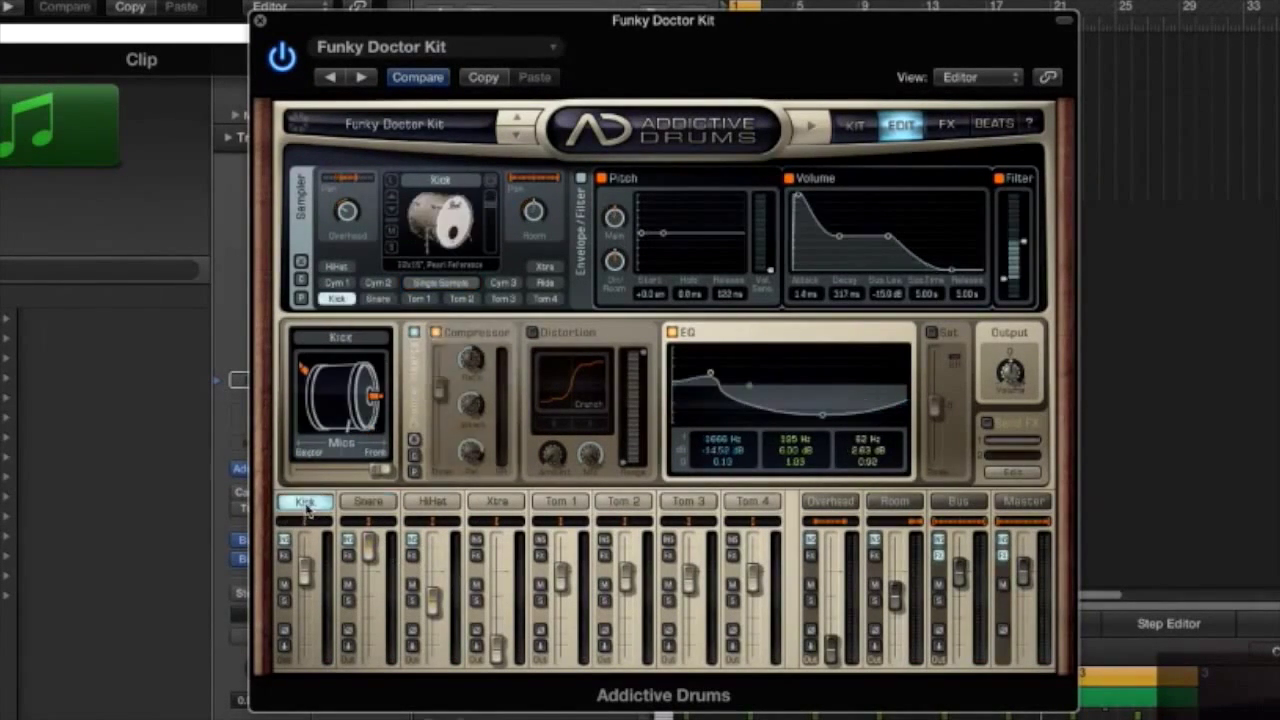
pyautogui.click(442, 508)
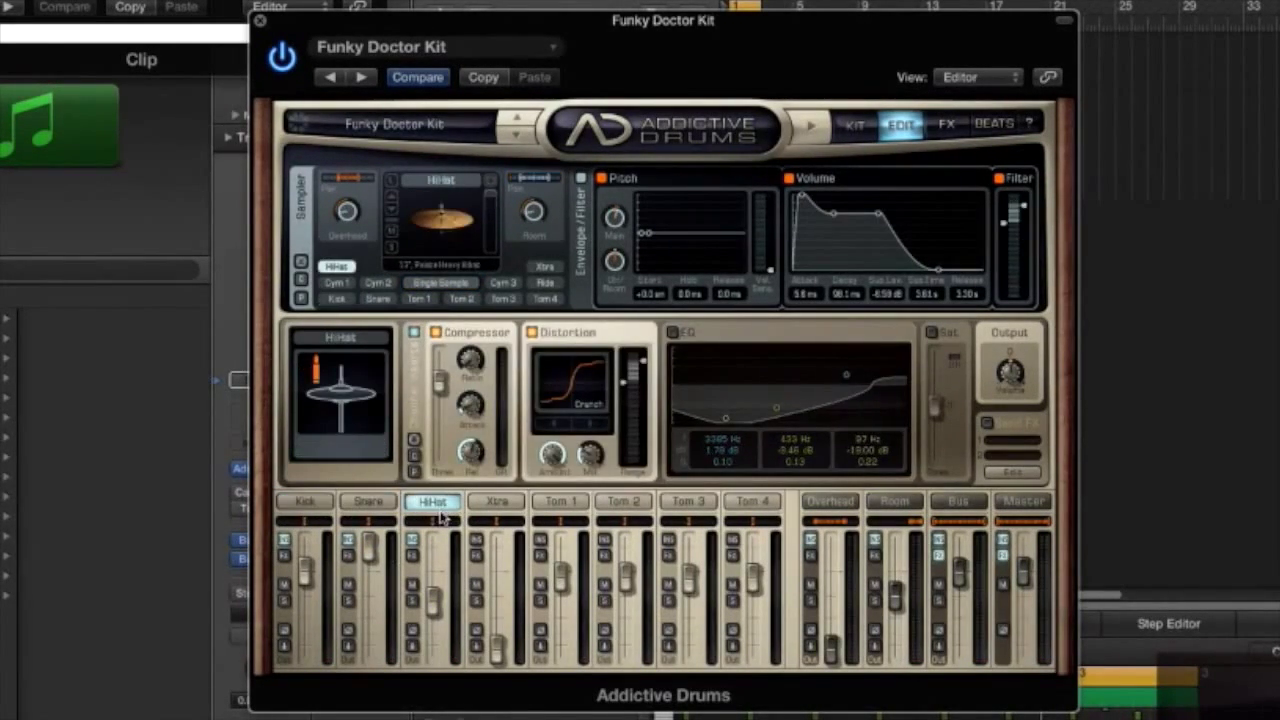
pyautogui.click(500, 503)
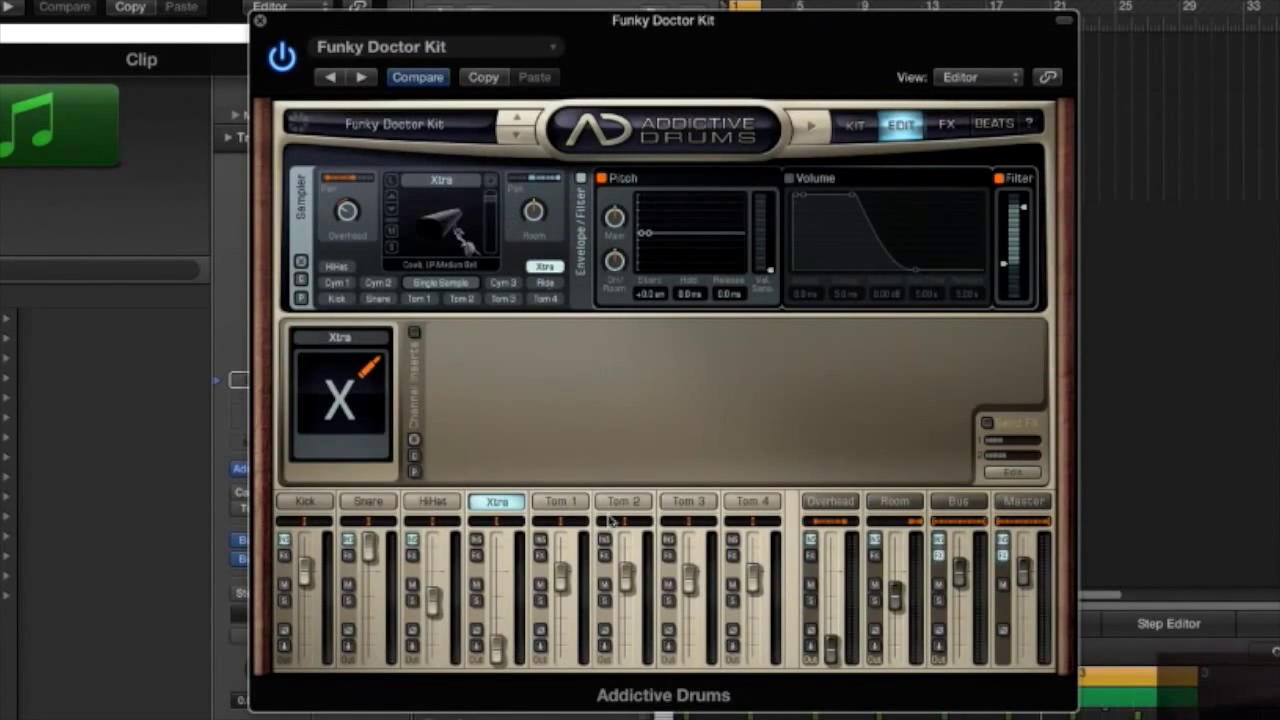
pyautogui.click(852, 125)
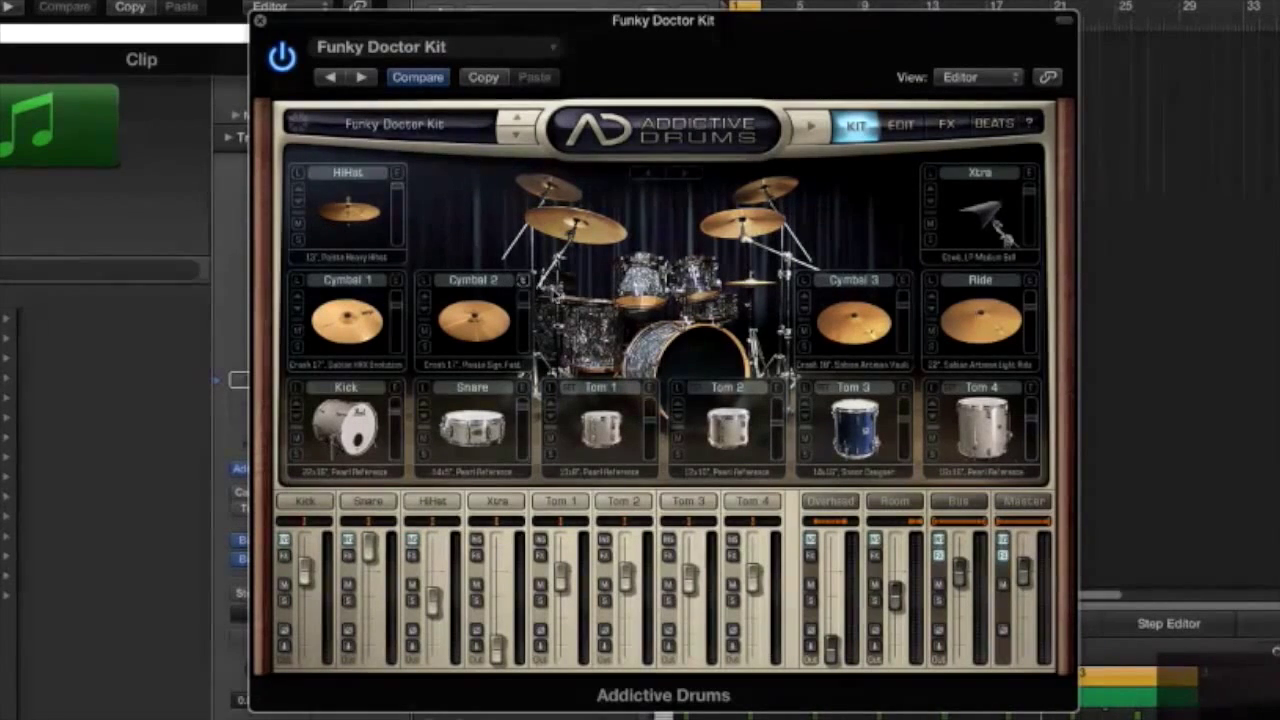
pyautogui.click(522, 282)
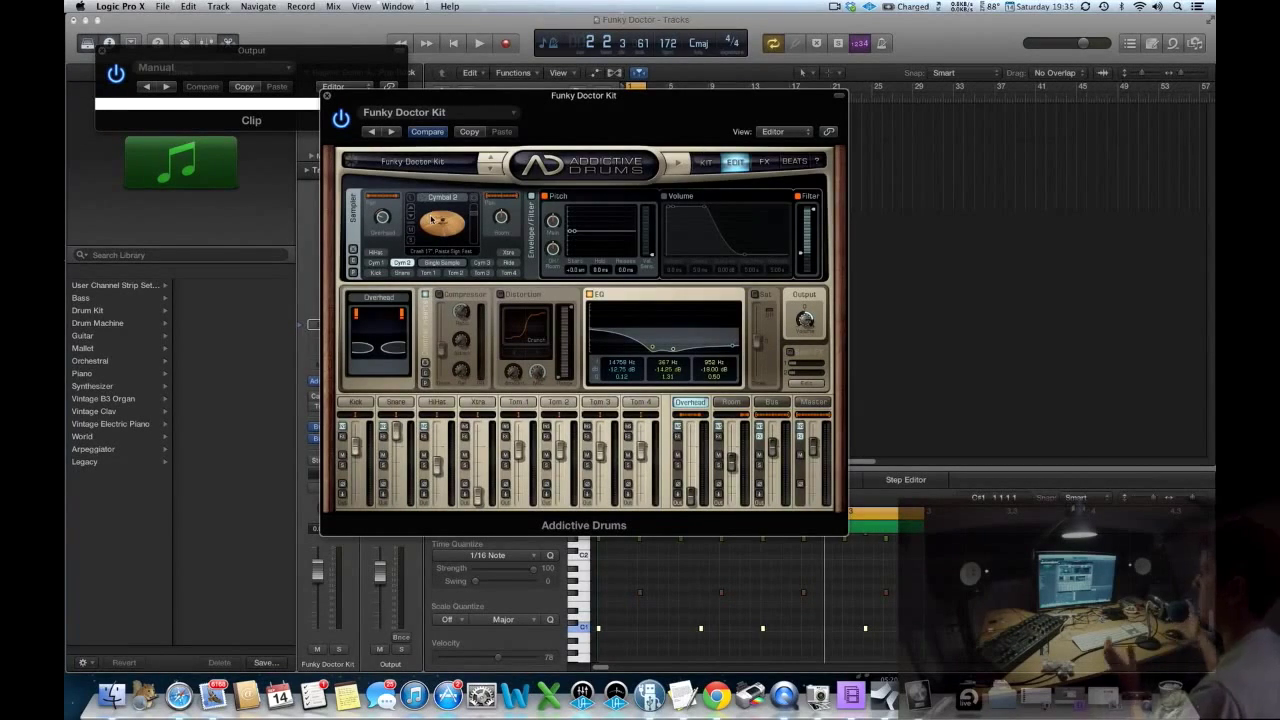
# Step: Start playback, move the plugin window aside, and lower the Funky Doctor Kit fader toward -8.0 dB
pyautogui.press('space')
pyautogui.moveTo(583, 95); pyautogui.dragTo(769, 143)
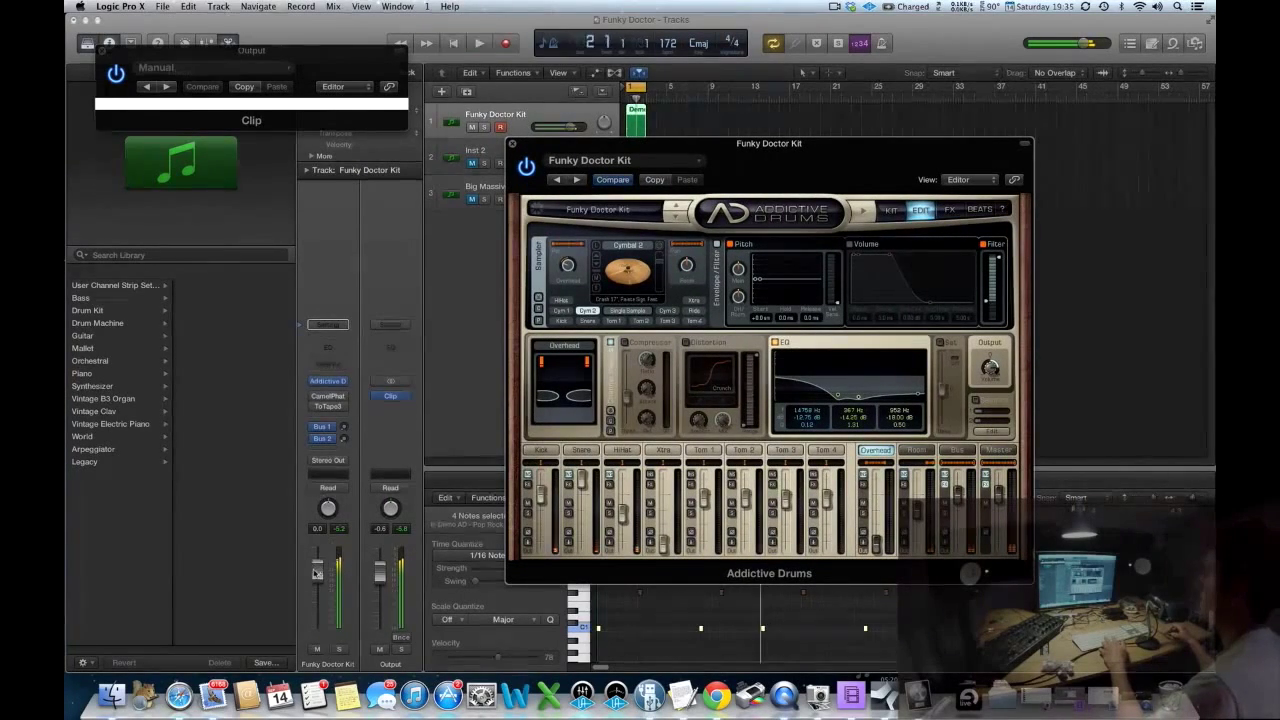
pyautogui.moveTo(315, 576); pyautogui.dragTo(314, 586)
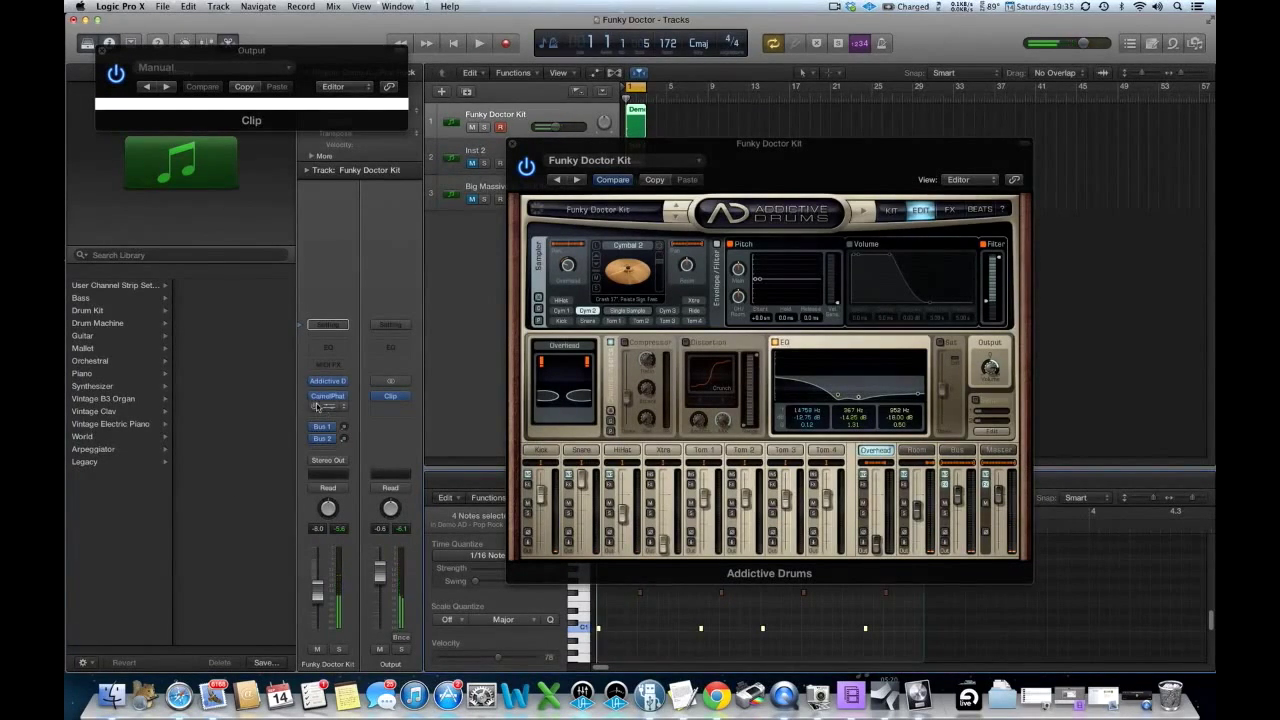
# Step: Open the ToTape3 insert window, showing Input Trim 0.83 dB and Tape Flutter 0.186
pyautogui.click(329, 406)
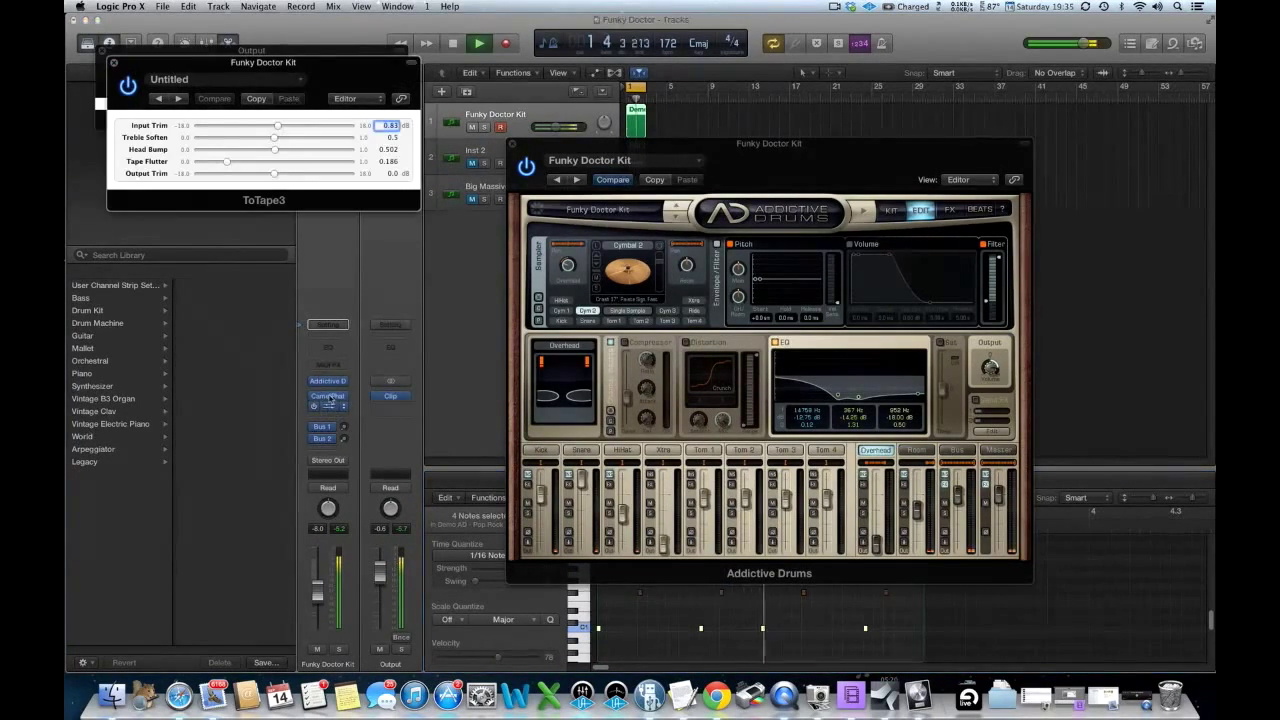